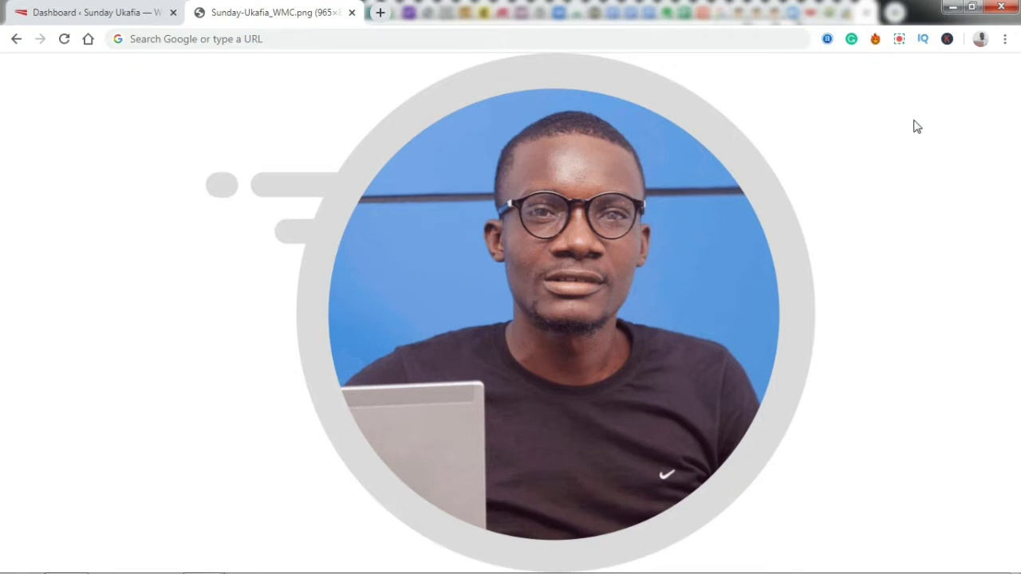
- Go to Plugins > Add New in the WordPress dashboard
left_click(126, 7)
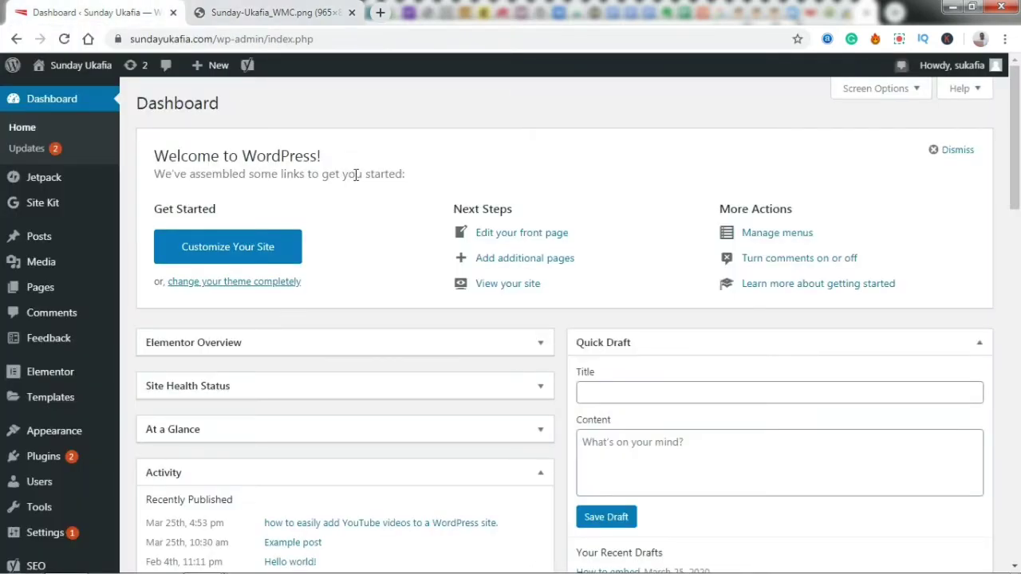
mouse_move(88, 461)
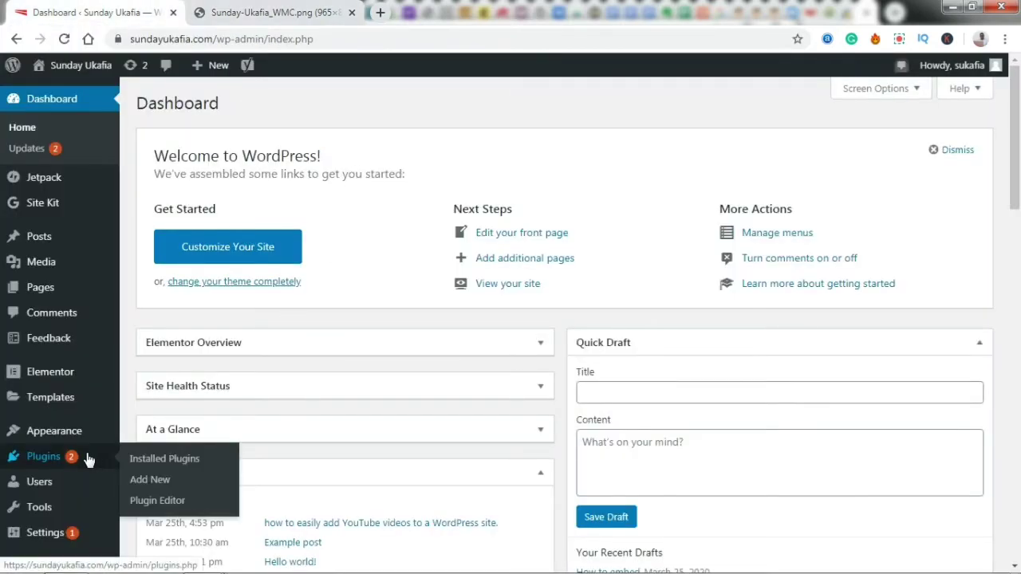
left_click(151, 480)
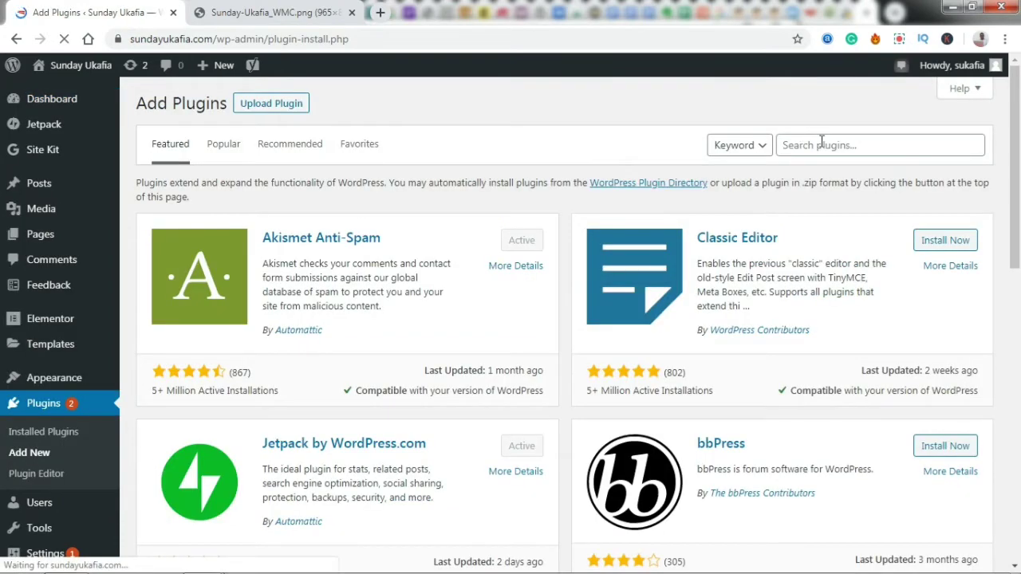
- Search the plugin directory for 'whatsapps chat'
left_click(822, 142)
type("wh")
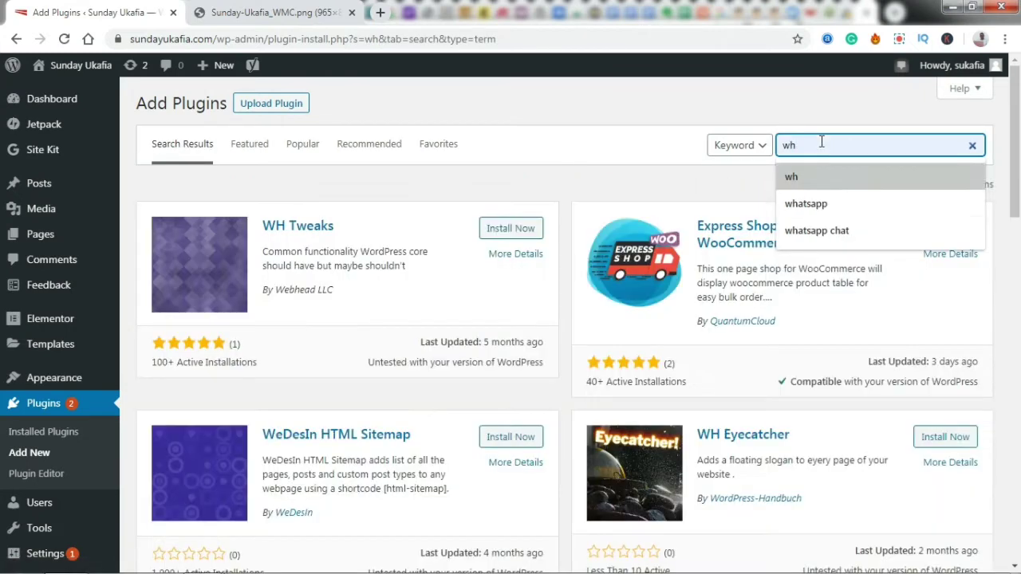
key("Down")
key("Down")
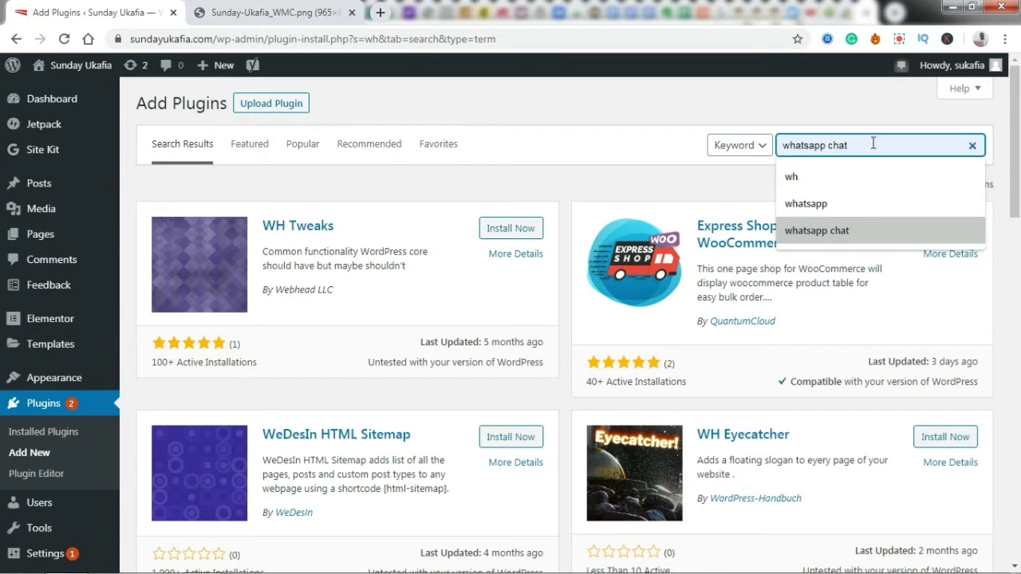
key("Escape")
left_click(857, 138)
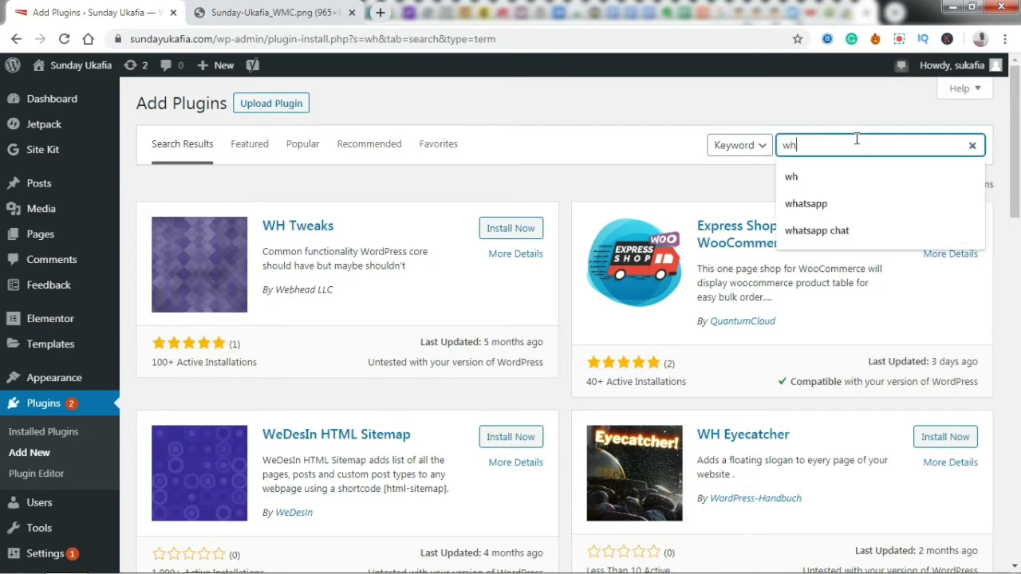
type("atsapps chat")
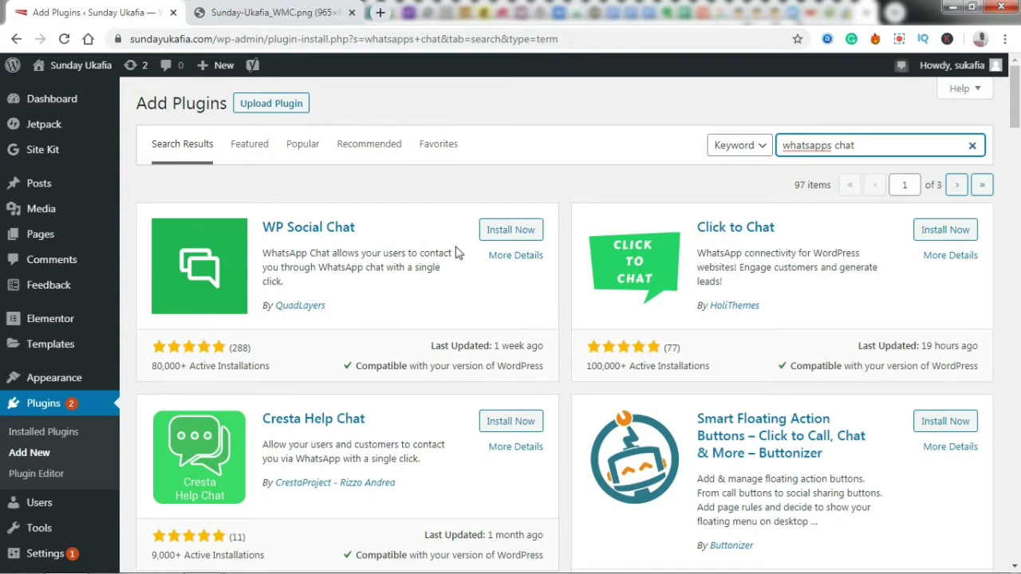
- Install and activate the WP Social Chat plugin
left_click(503, 231)
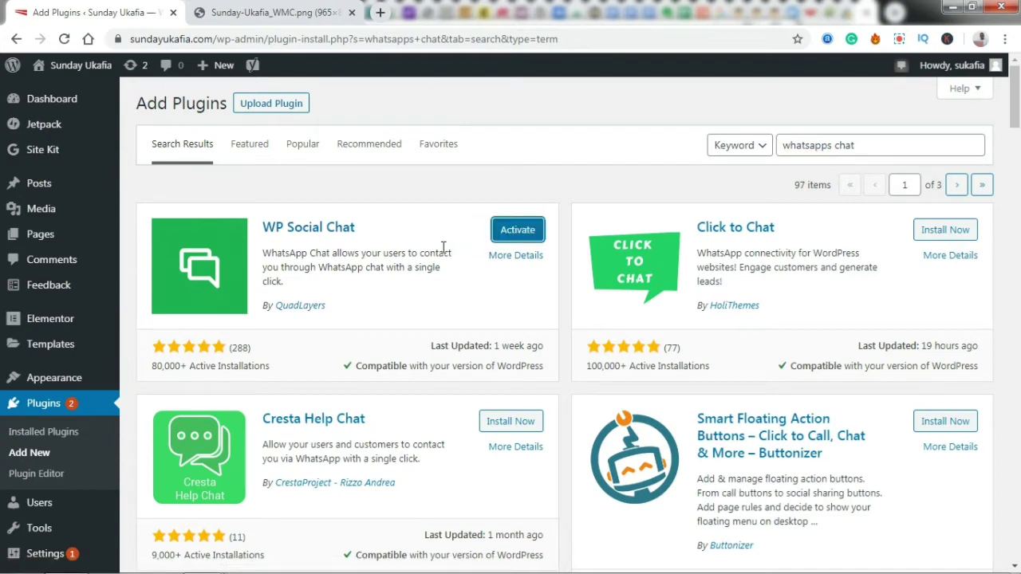
left_click(517, 235)
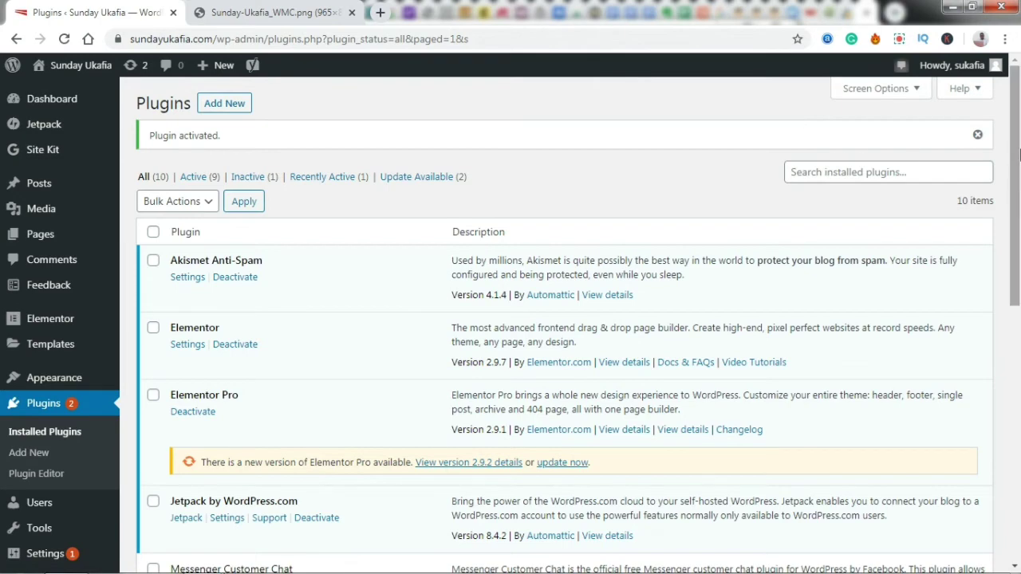
scroll(1018, 237, "down", 3)
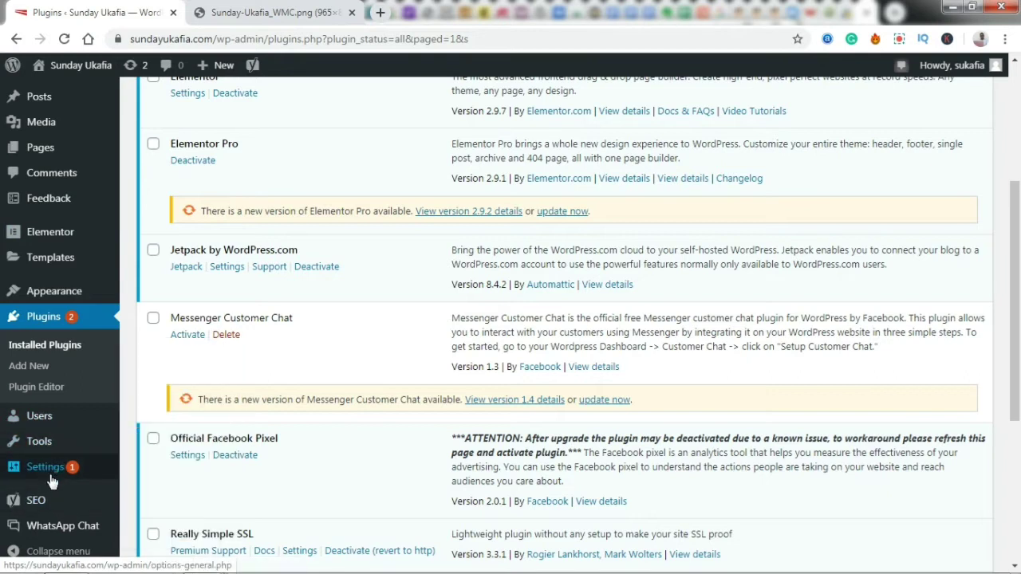
- Open the WhatsApp Chat plugin's Welcome page from the admin sidebar
mouse_move(37, 457)
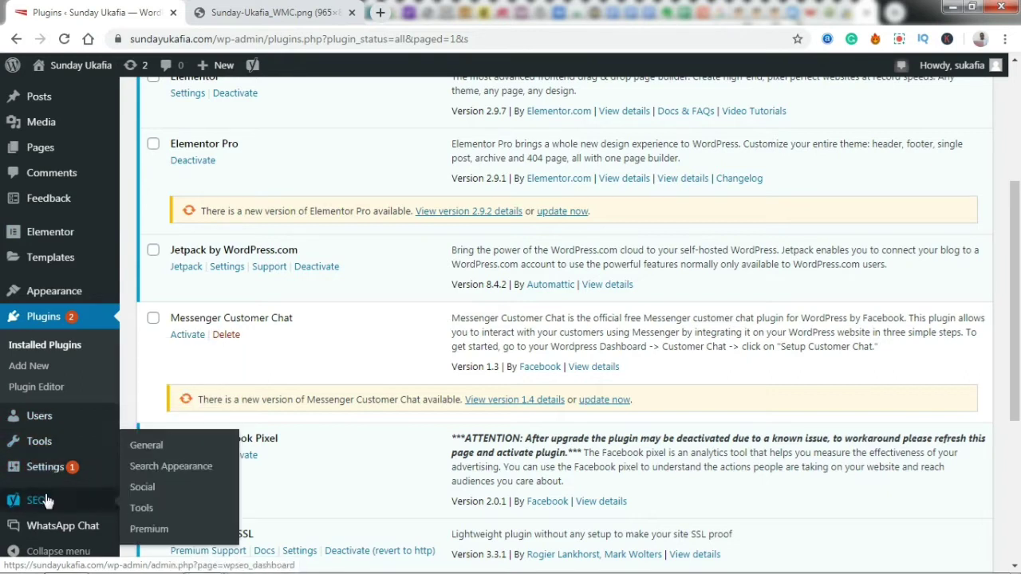
mouse_move(48, 533)
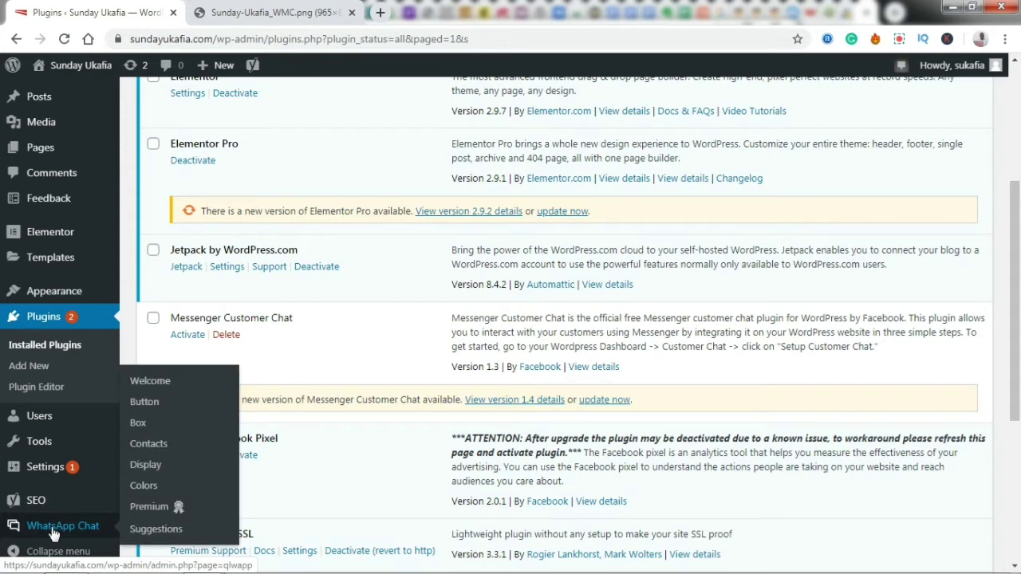
left_click(65, 532)
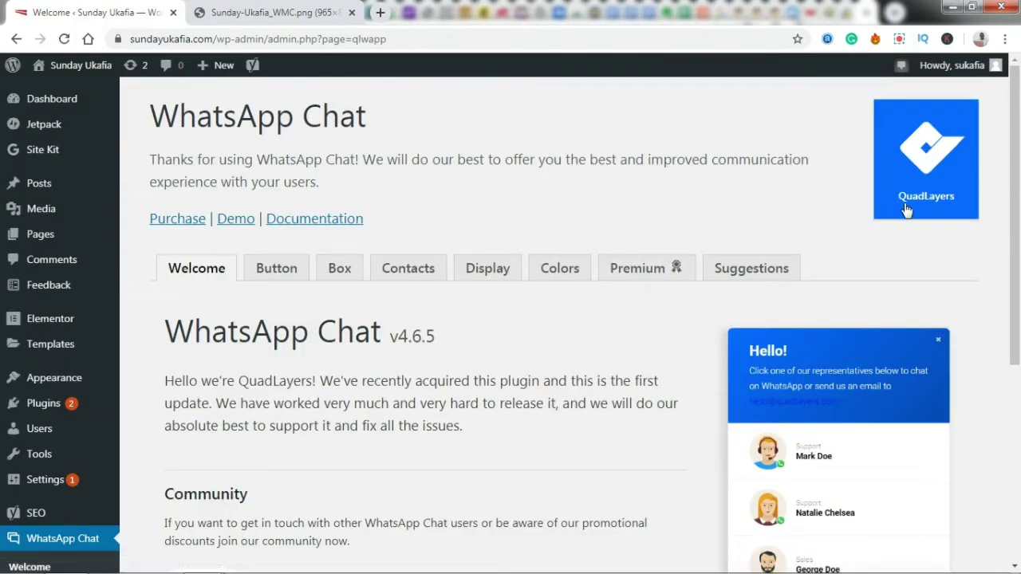
- Open the WhatsApp Chat Button settings and keep the layout set to Button
scroll(1015, 113, "down", 2)
scroll(1016, 113, "up", 2)
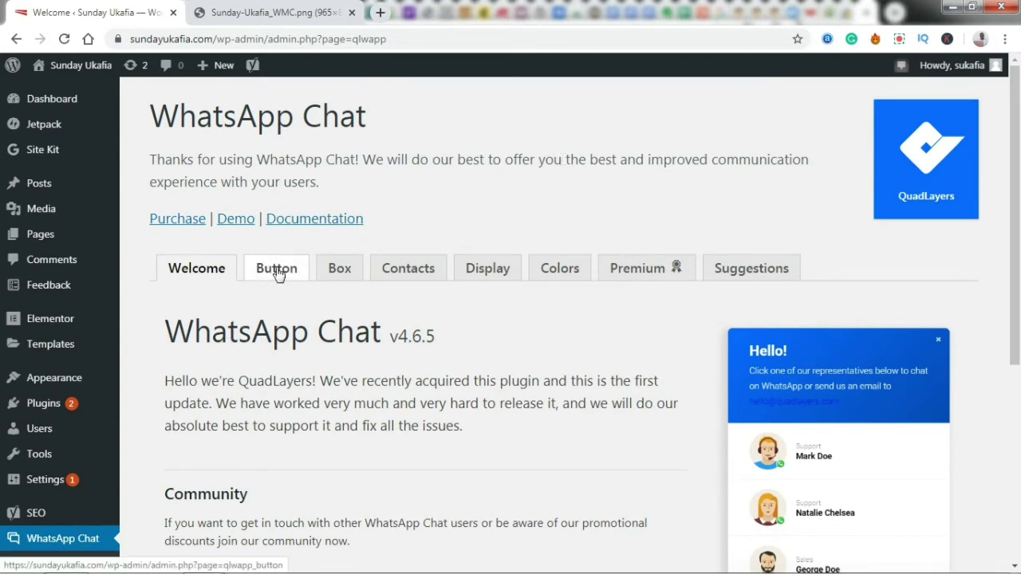
left_click(278, 272)
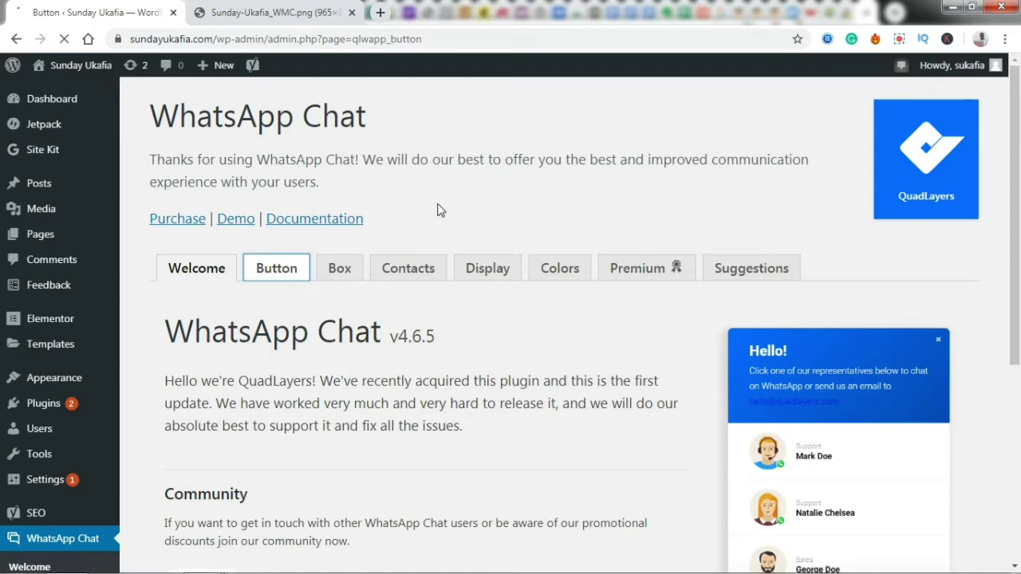
scroll(1018, 165, "down", 1)
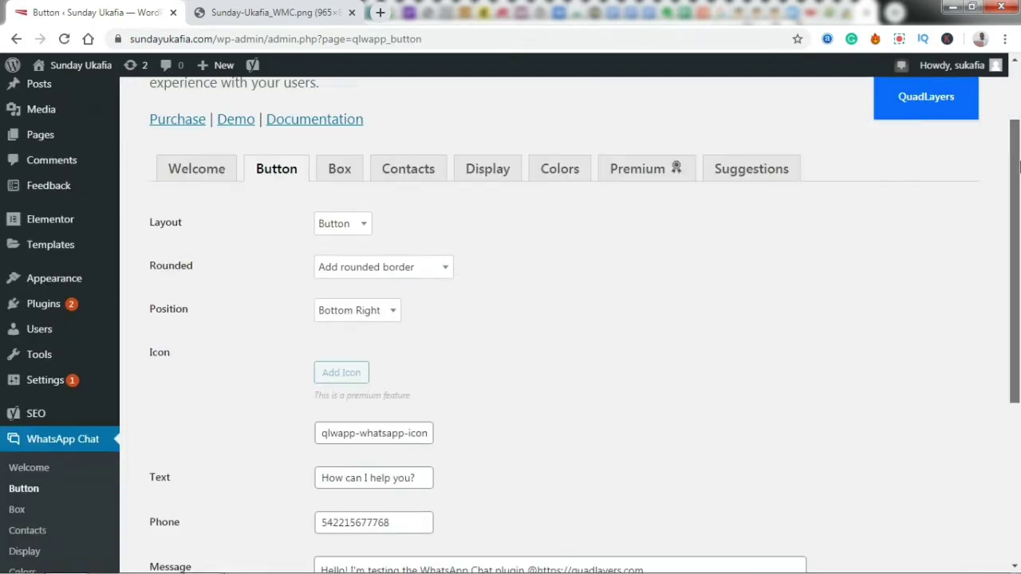
scroll(1018, 165, "down", 1)
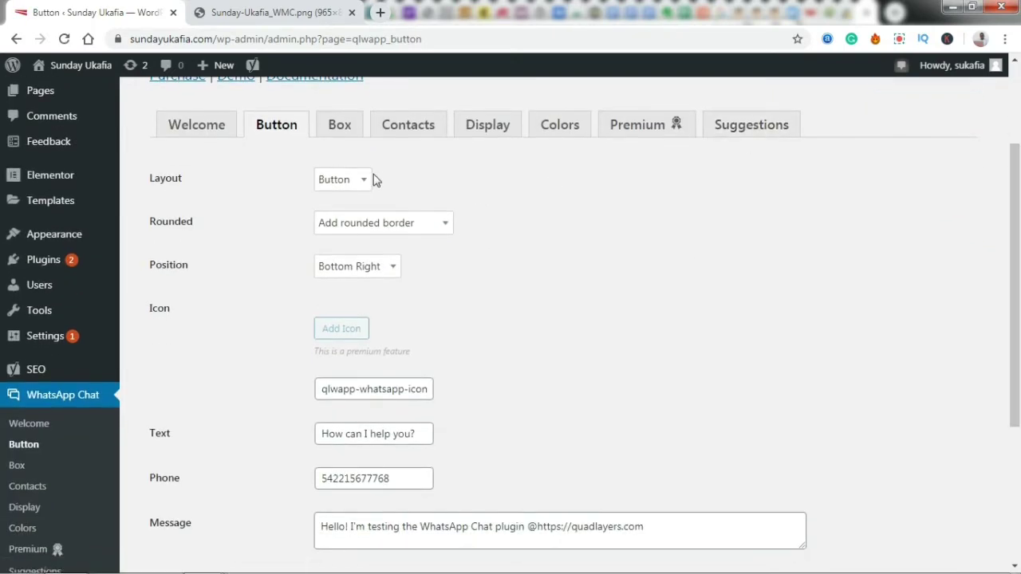
left_click(341, 179)
left_click(362, 179)
left_click_drag(1015, 220, 1017, 301)
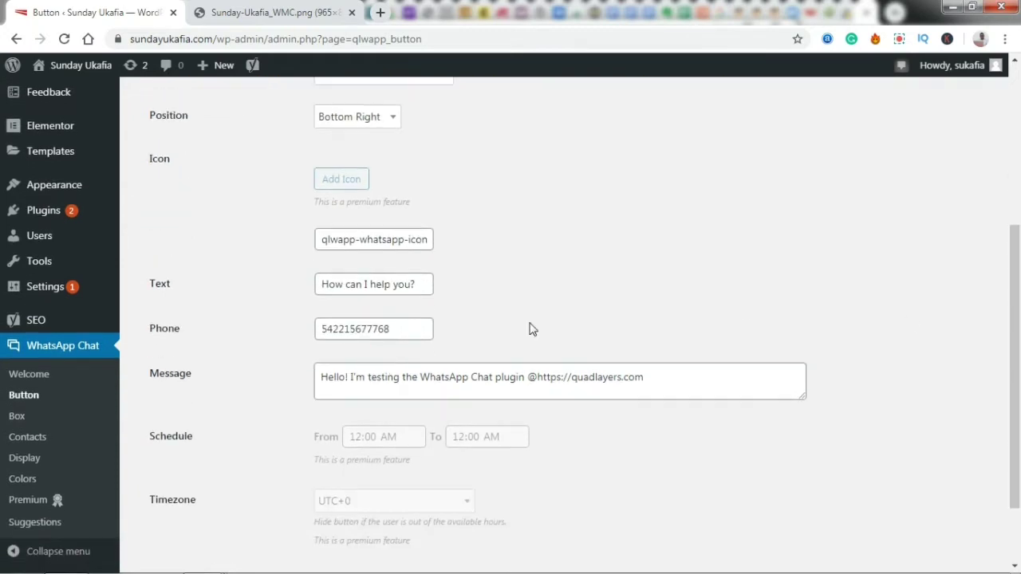
- Replace the sample phone number with the suggested WhatsApp number, digits only without the plus sign
double_click(408, 335)
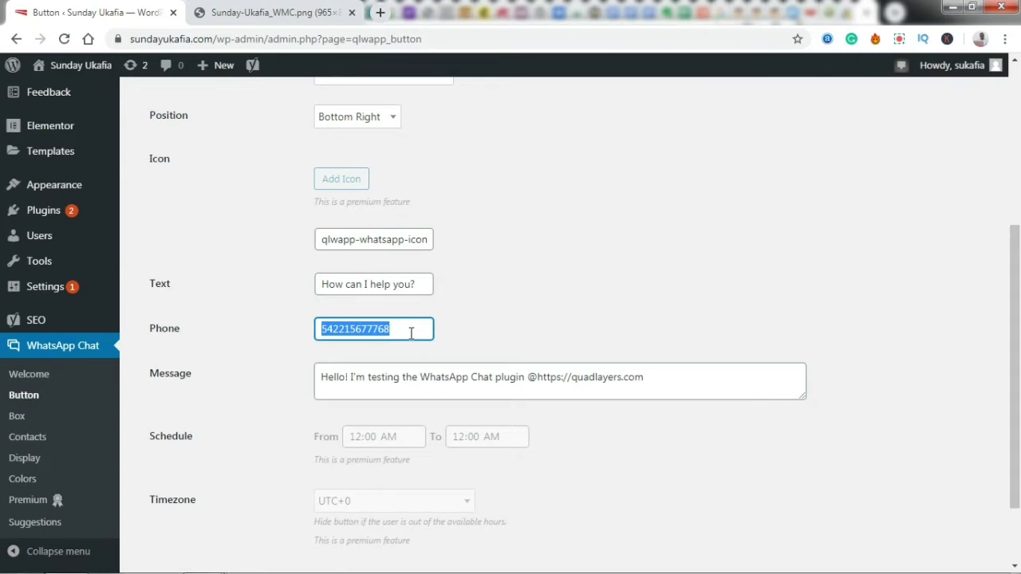
type("234")
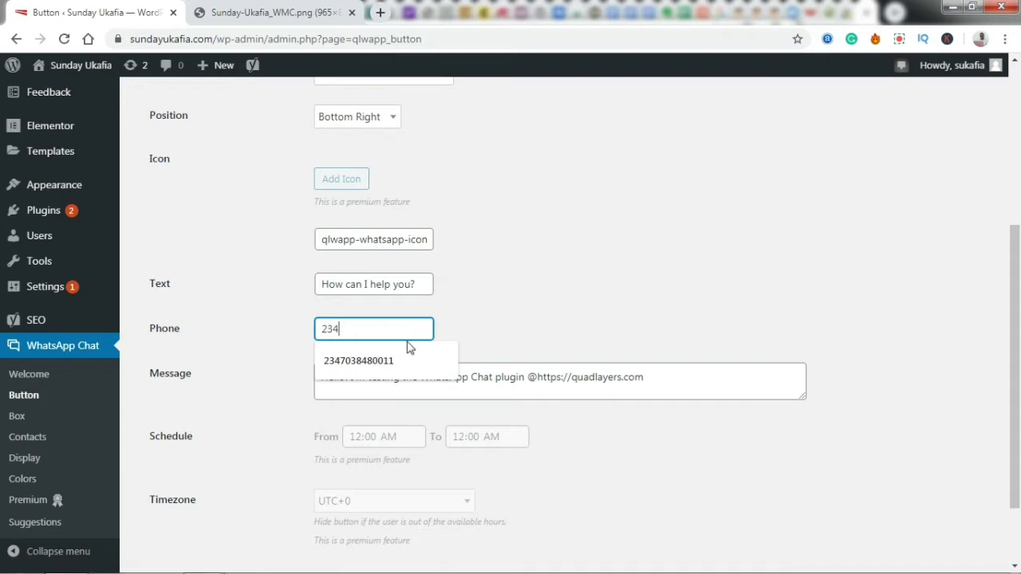
left_click(407, 359)
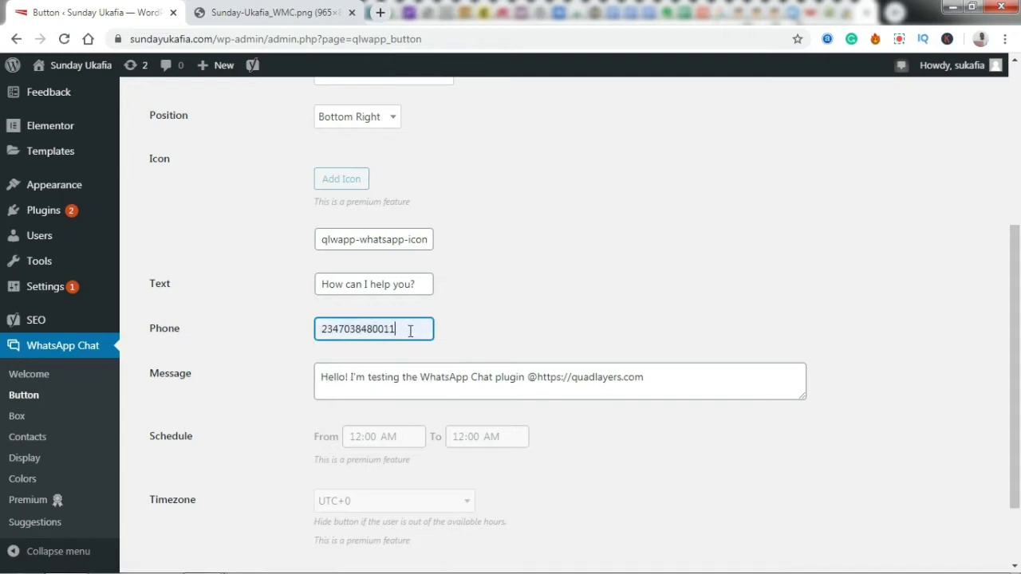
left_click(323, 328)
type("+")
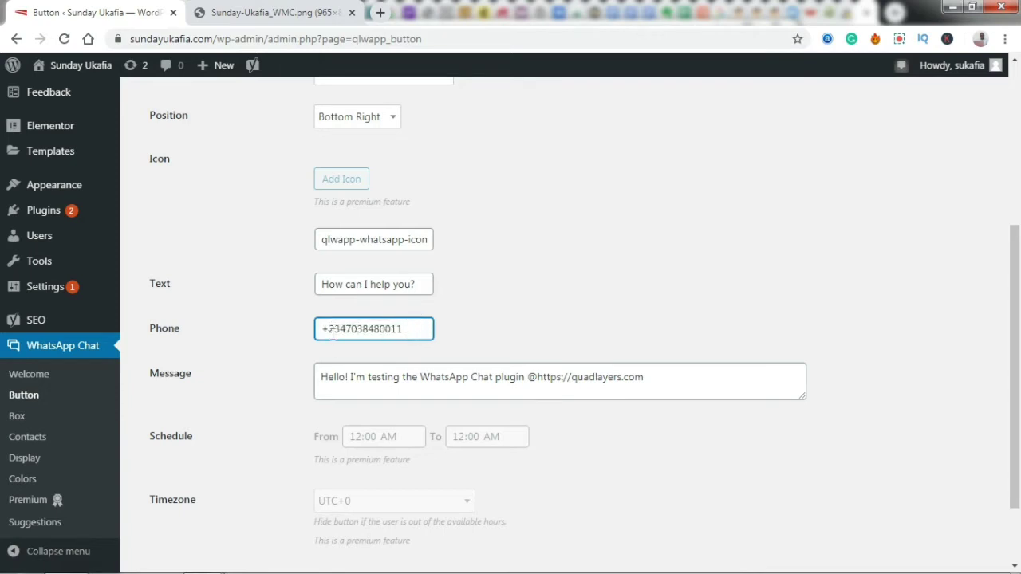
key("BackSpace")
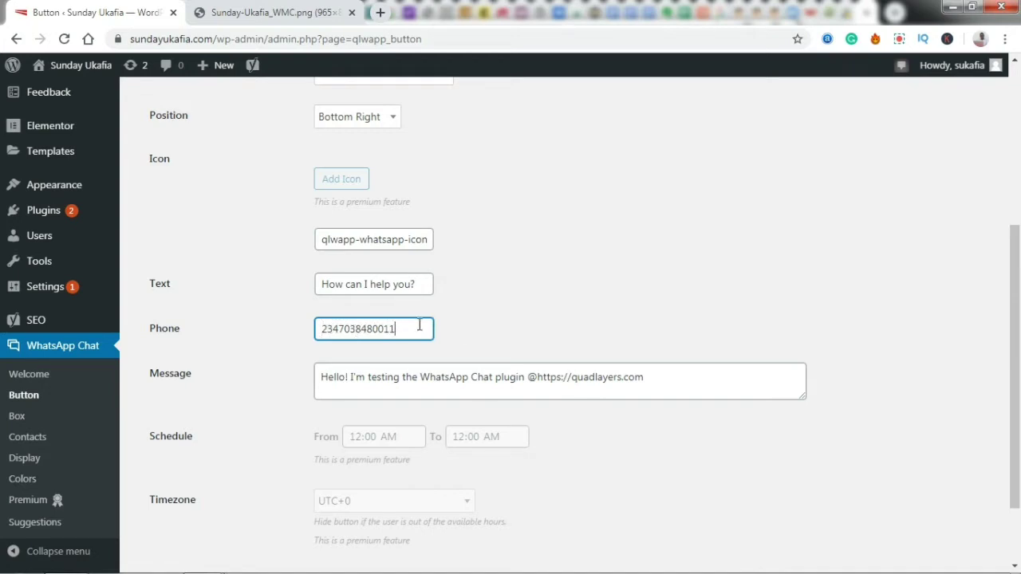
left_click(504, 327)
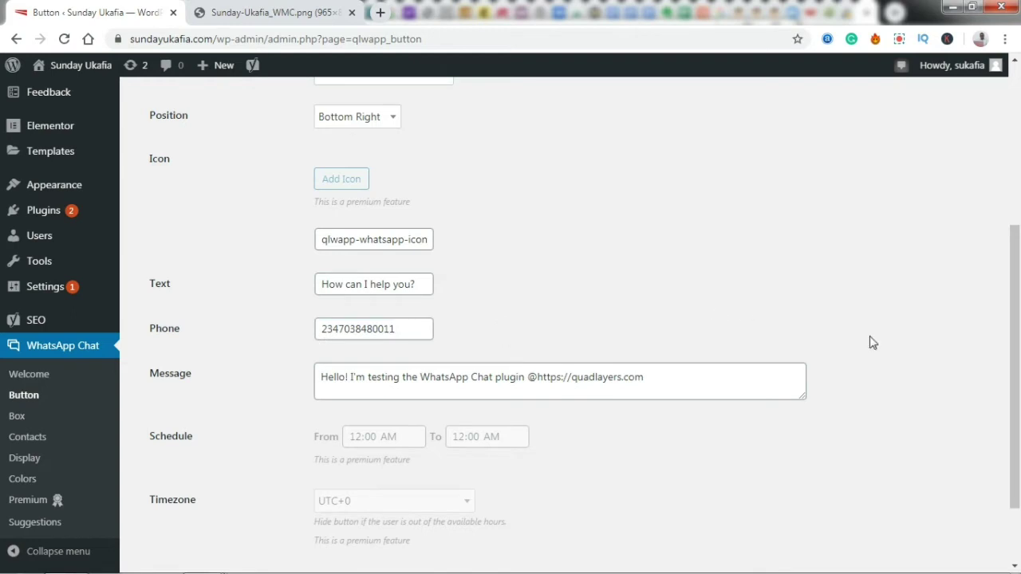
scroll(1018, 342, "down", 1)
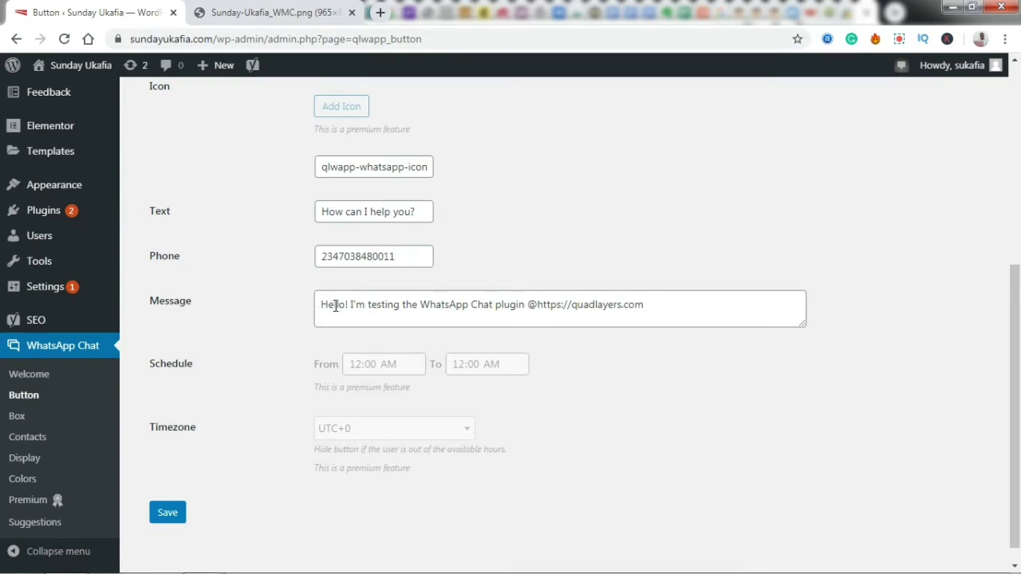
- Replace the message text after 'Hello' with ', I'd like to know about your services' and save
left_click(322, 304)
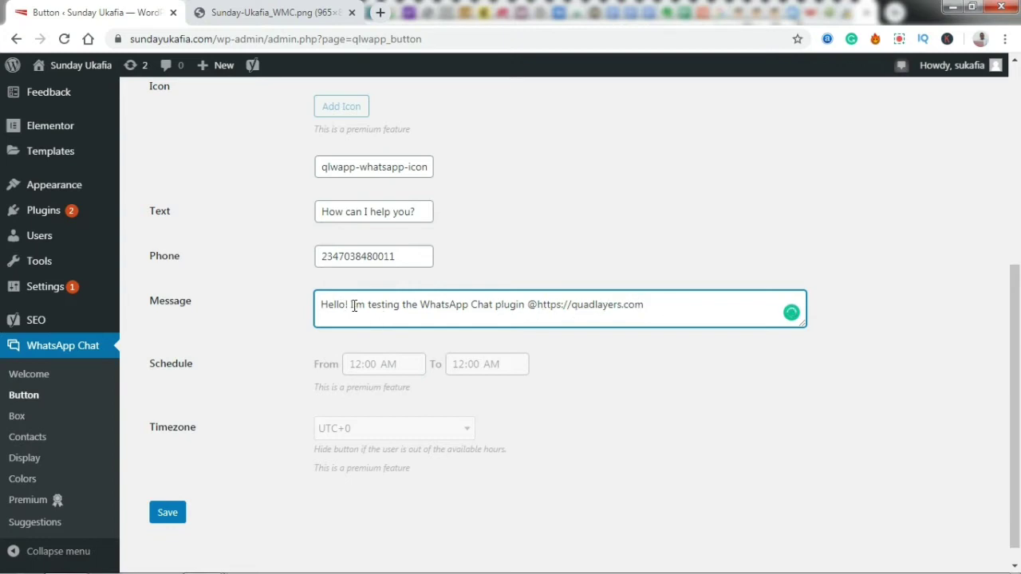
left_click_drag(345, 304, 668, 295)
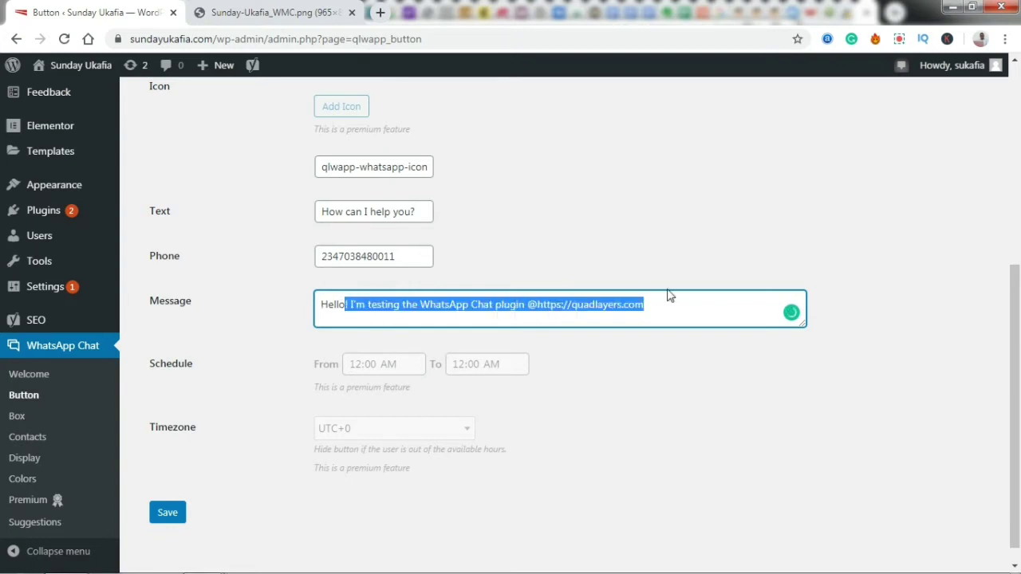
type(",")
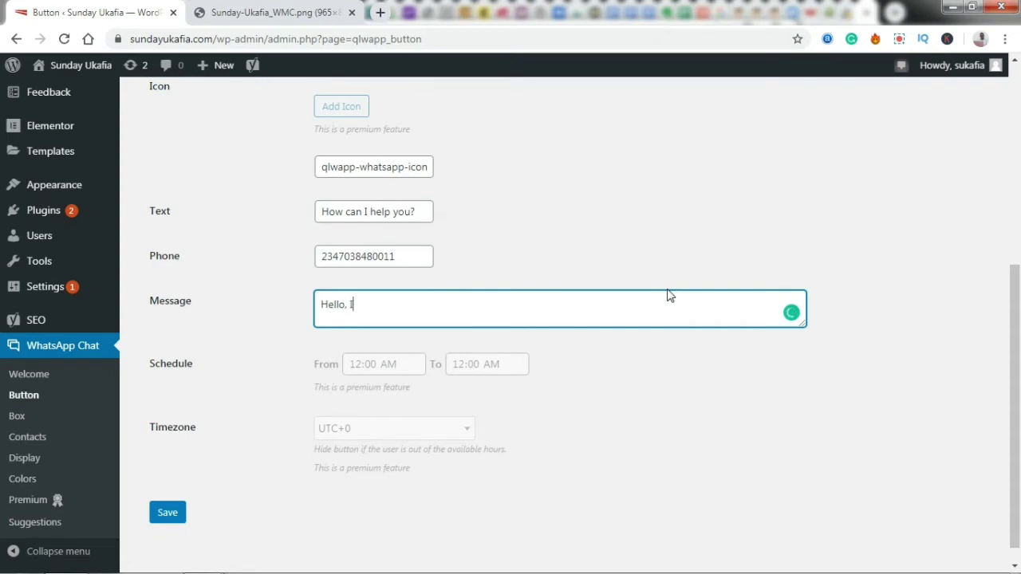
type(" I'd like to know about your se")
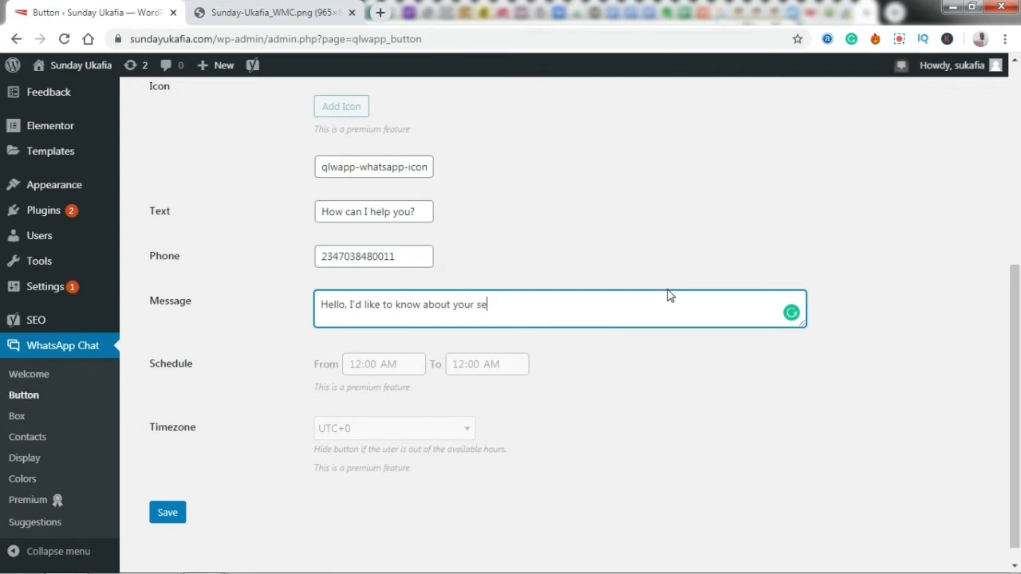
type("rvices.")
left_click(178, 516)
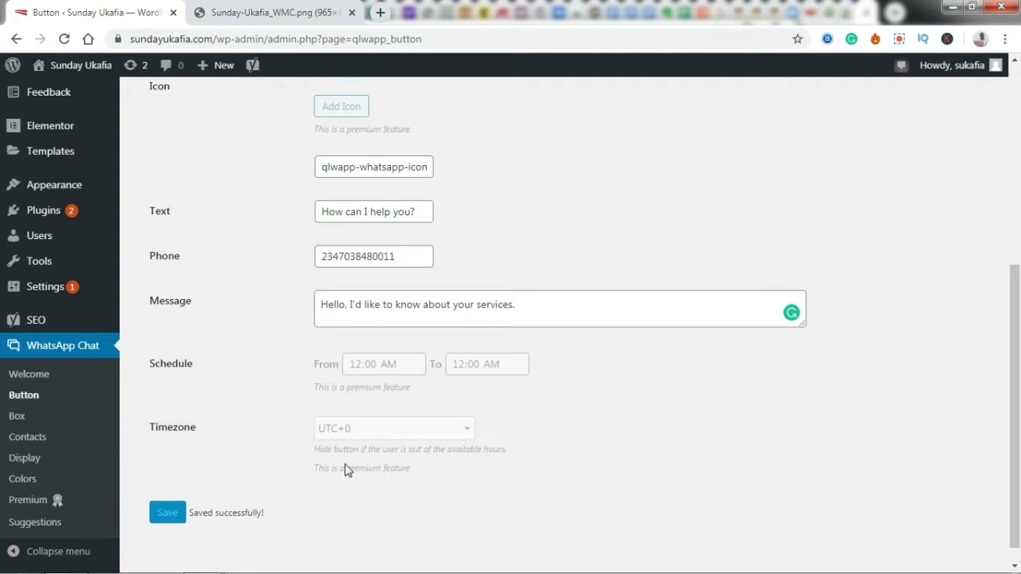
- Open the live site in a new tab to view the 'How can I help you?' button, then return
left_click_drag(1018, 399, 1010, 225)
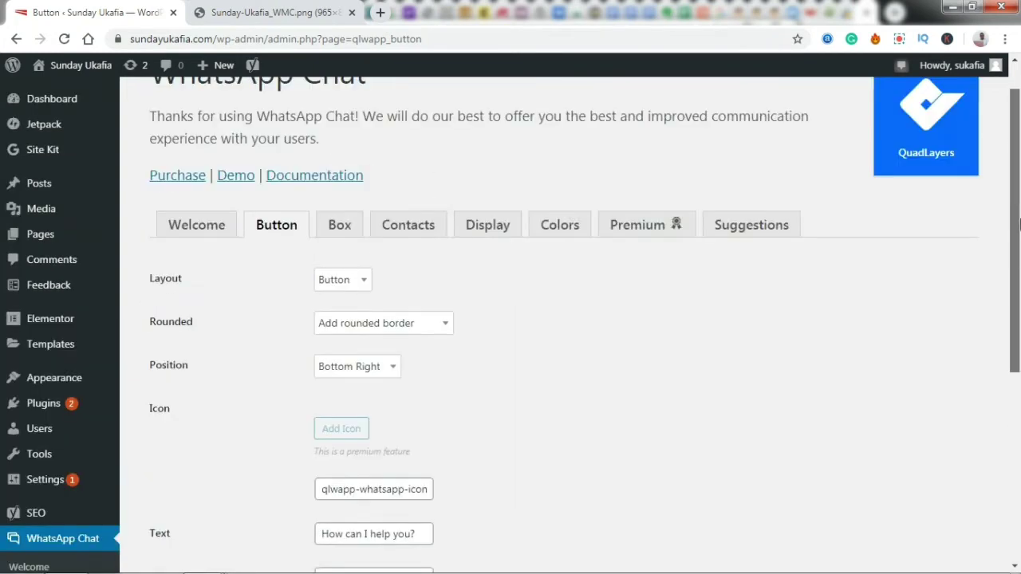
mouse_move(76, 65)
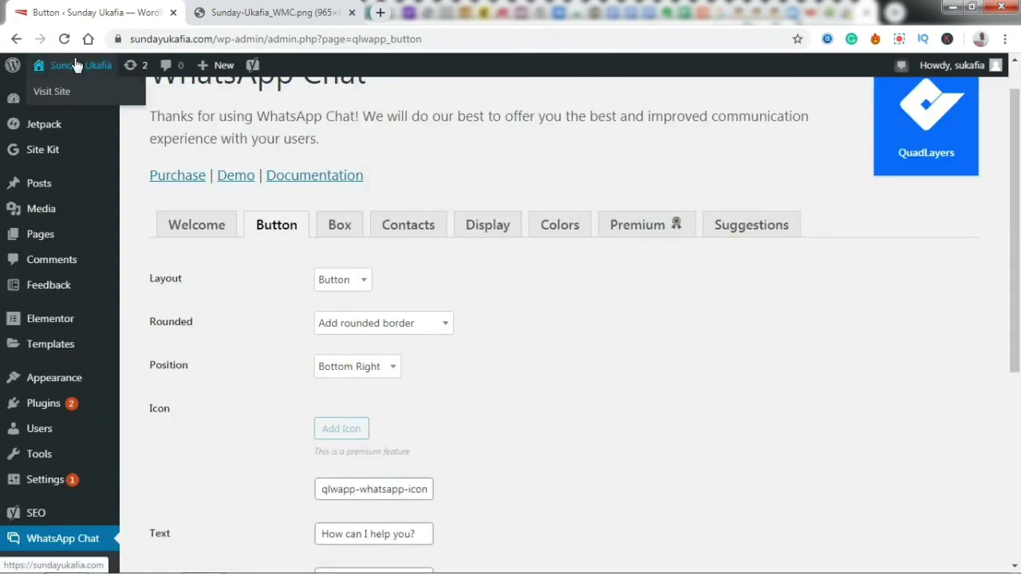
middle_click(62, 93)
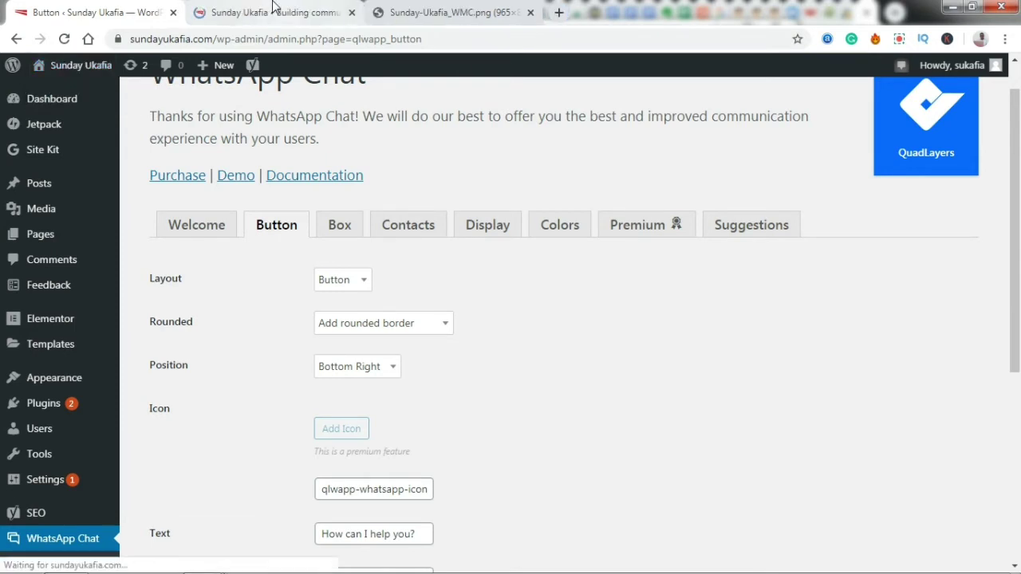
left_click(273, 6)
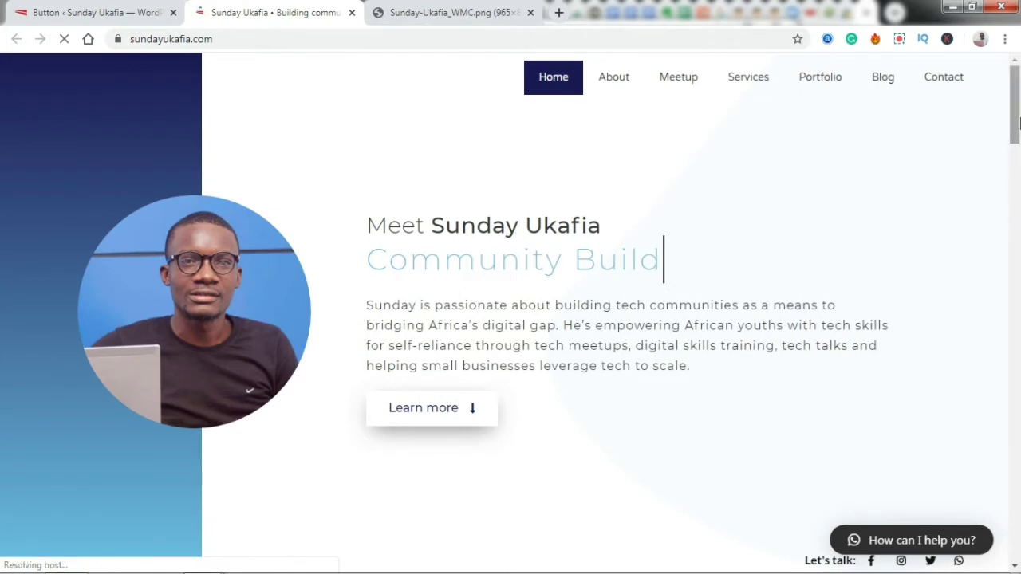
scroll(1013, 163, "down", 1)
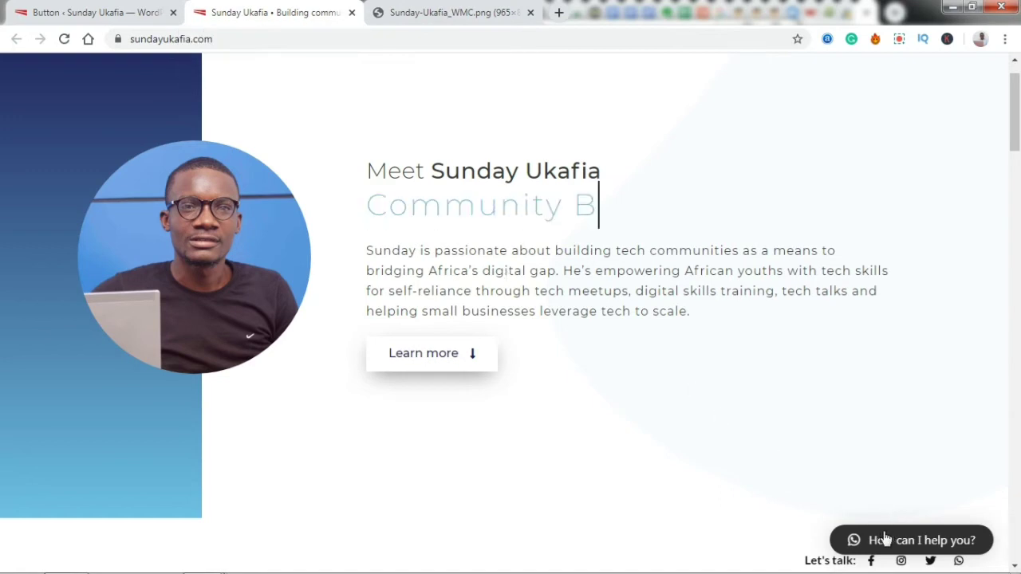
left_click(135, 10)
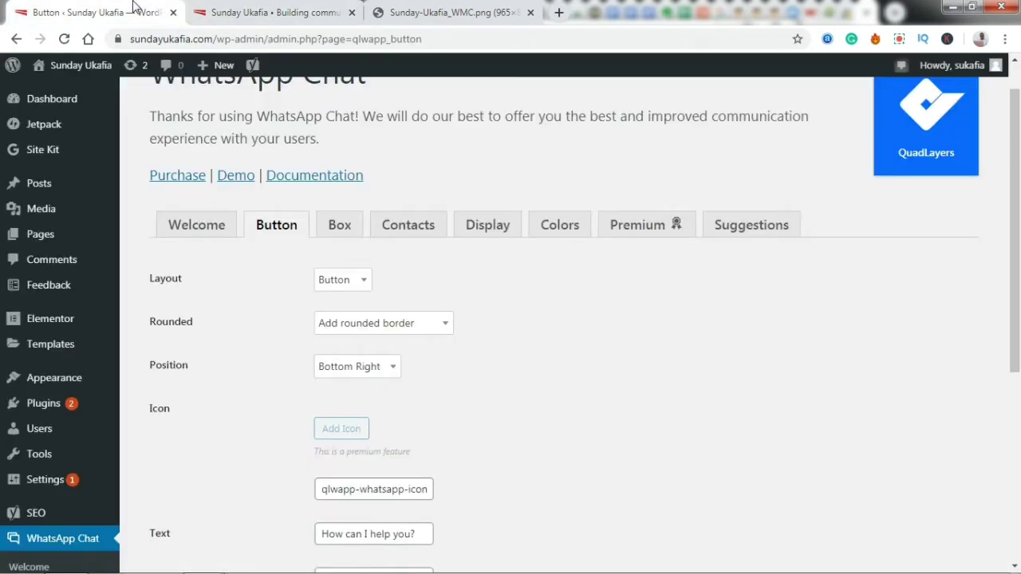
- In the Box header, delete 'one of our representatives below' and link the site owner's email address
left_click(331, 234)
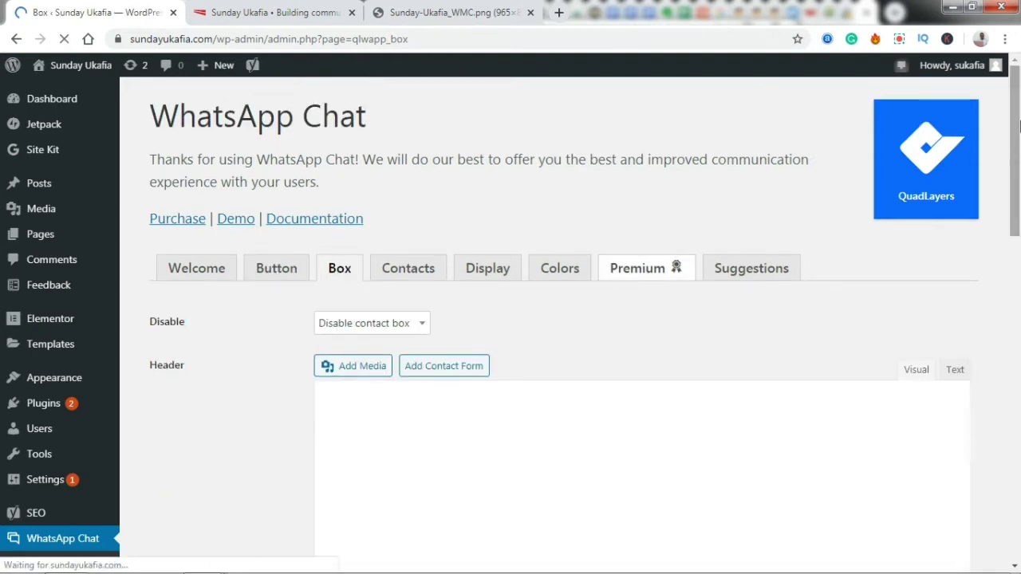
scroll(1019, 158, "down", 1)
scroll(1019, 157, "down", 2)
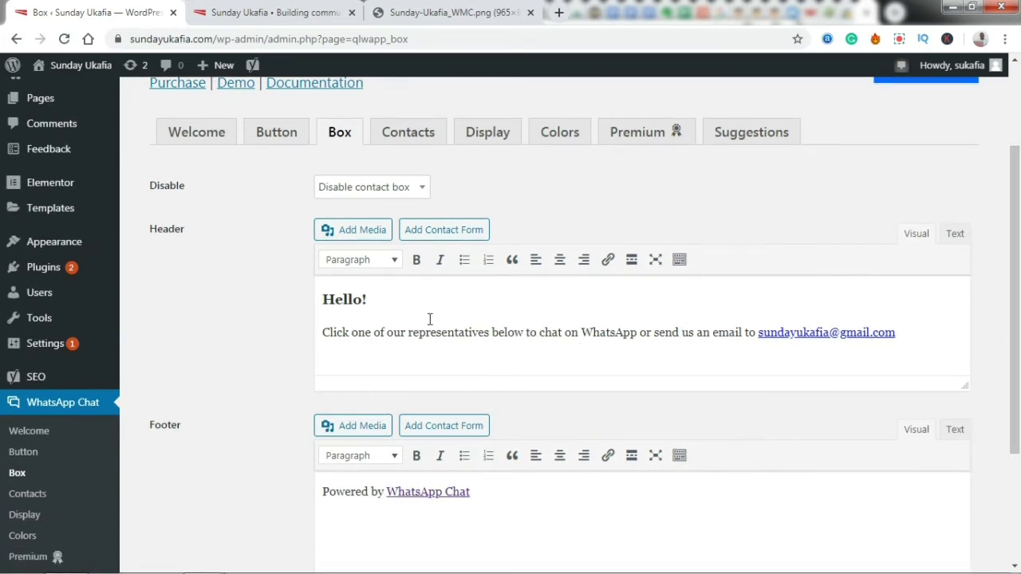
left_click(384, 301)
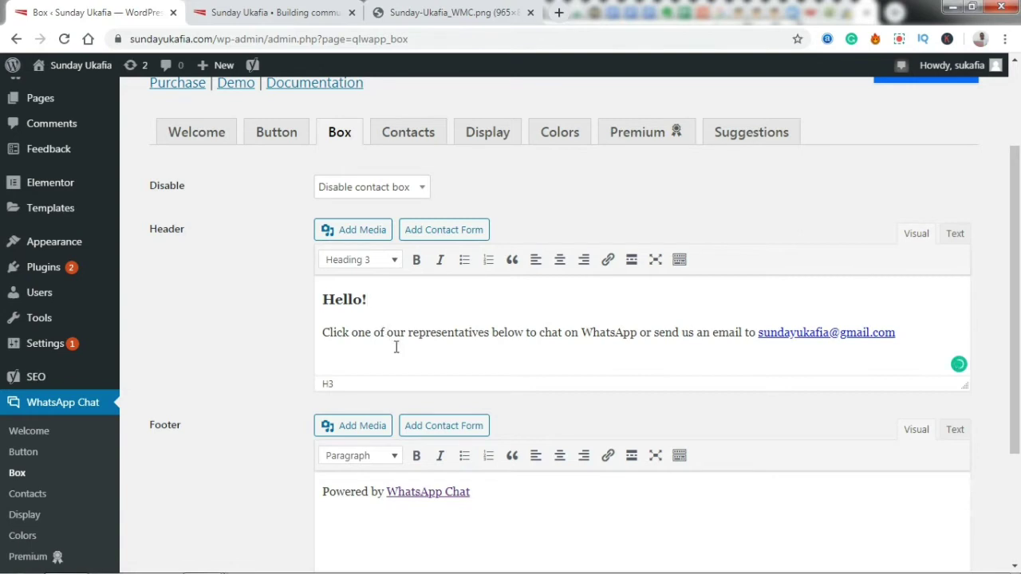
left_click(351, 332)
left_click_drag(353, 337, 528, 338)
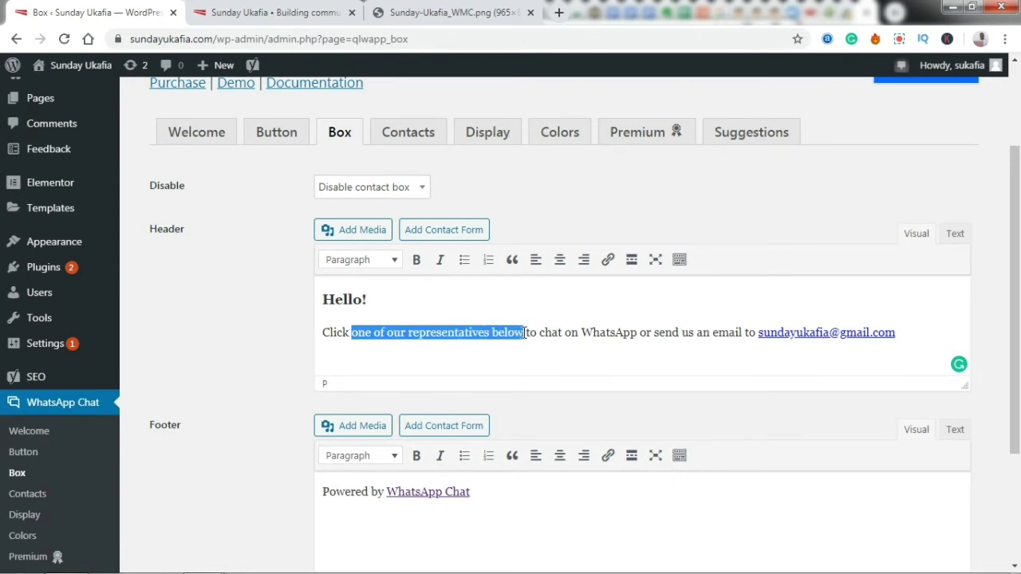
key("BackSpace")
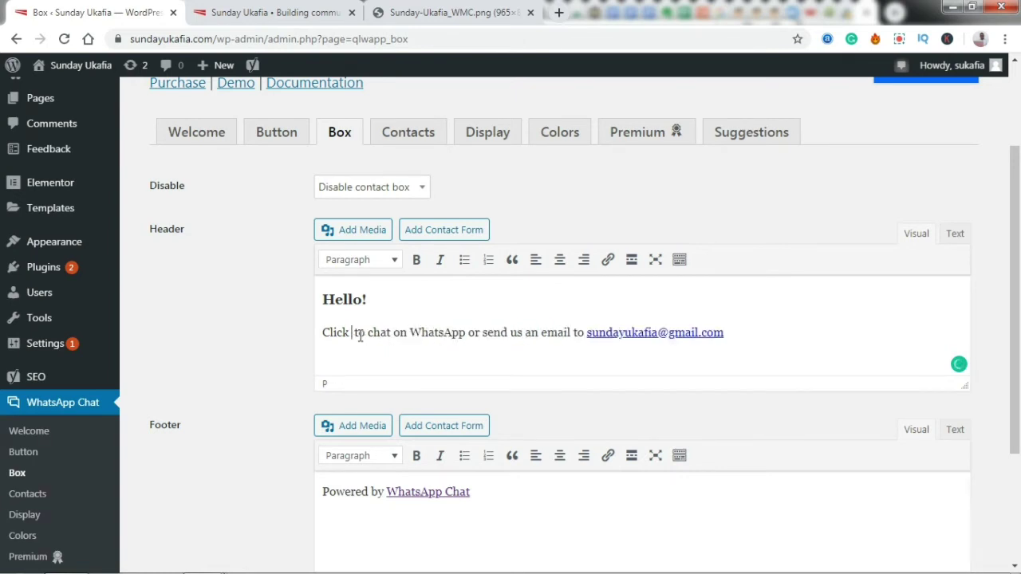
key("BackSpace")
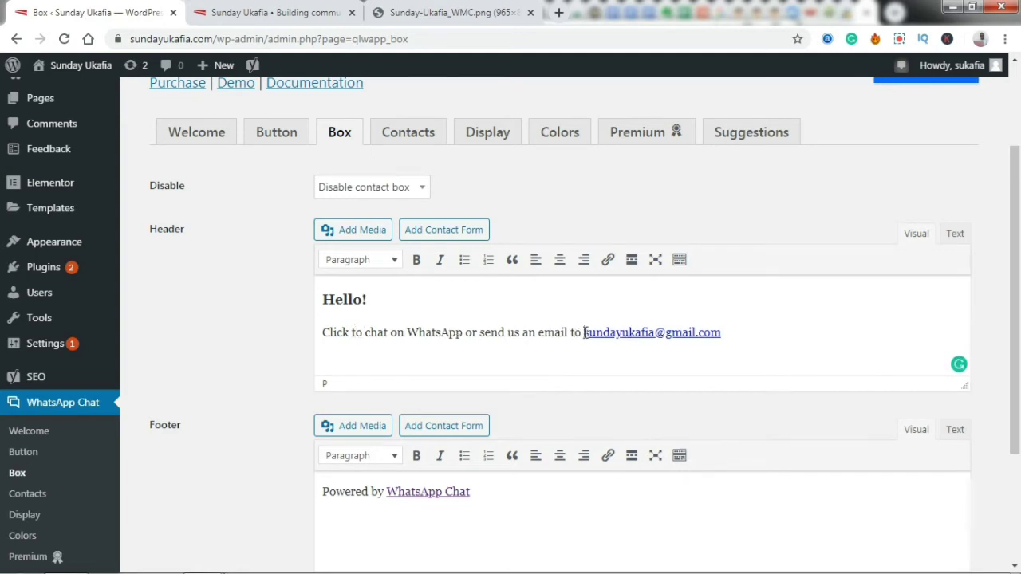
left_click_drag(585, 332, 736, 328)
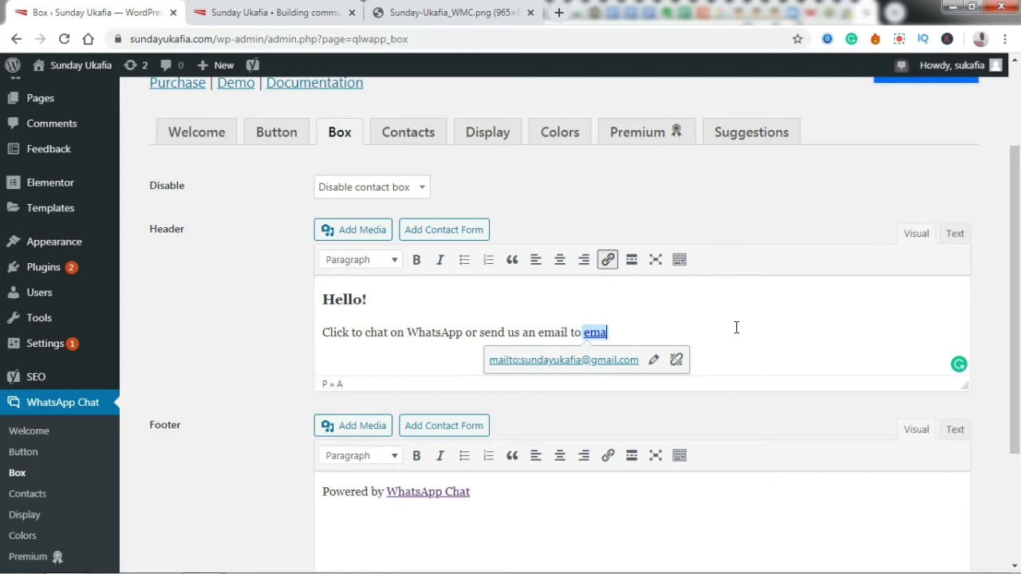
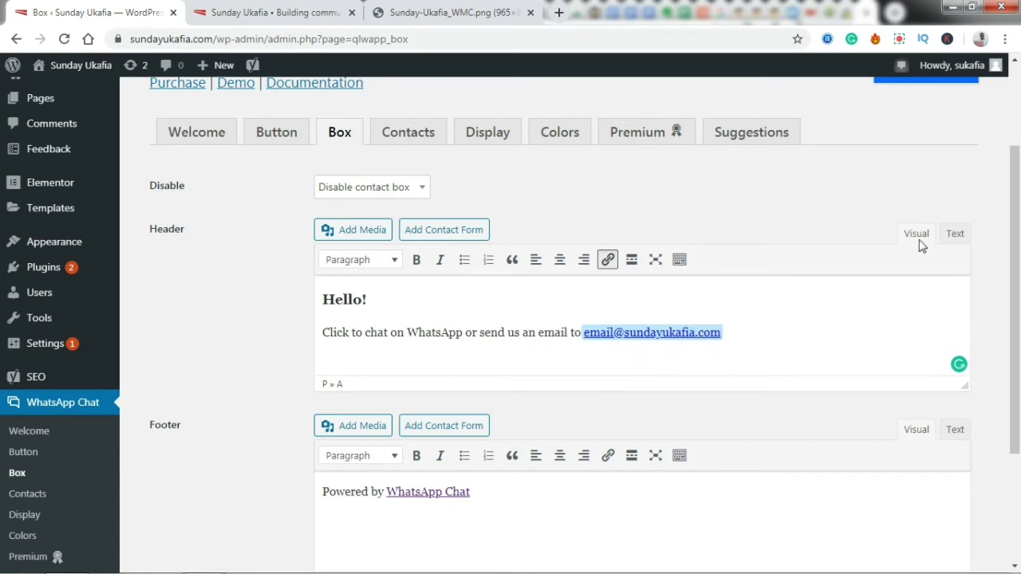
- Keep the 'Powered by WhatsApp Chat' footer and save the Box settings
scroll(933, 254, "down", 1)
left_click(887, 280)
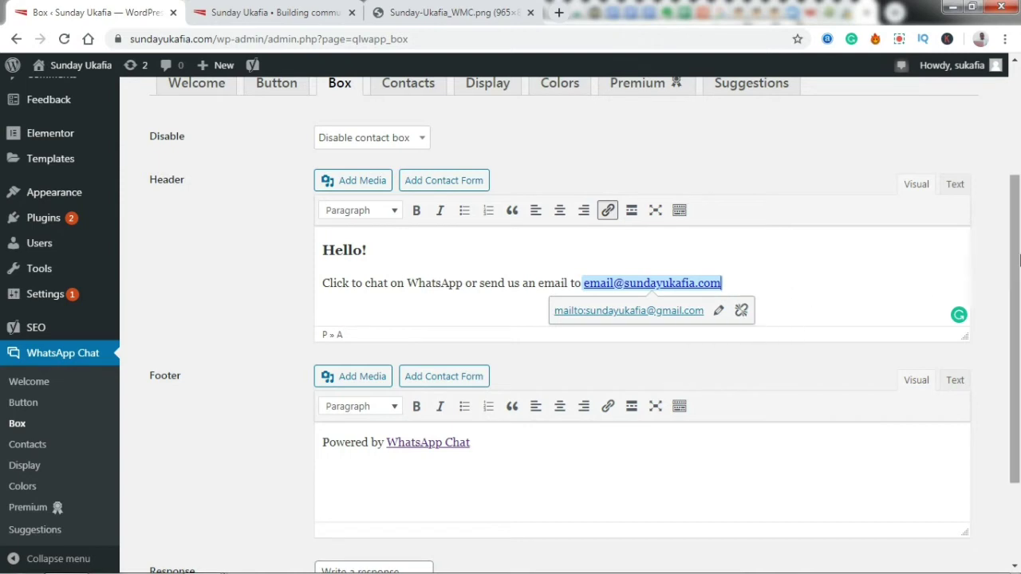
scroll(659, 352, "down", 1)
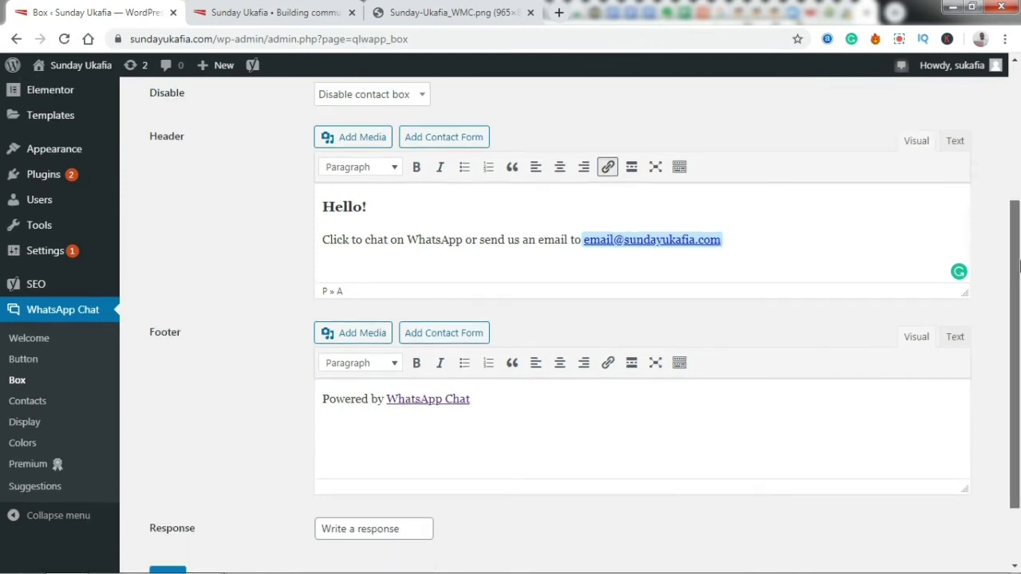
triple_click(538, 401)
left_click(539, 401)
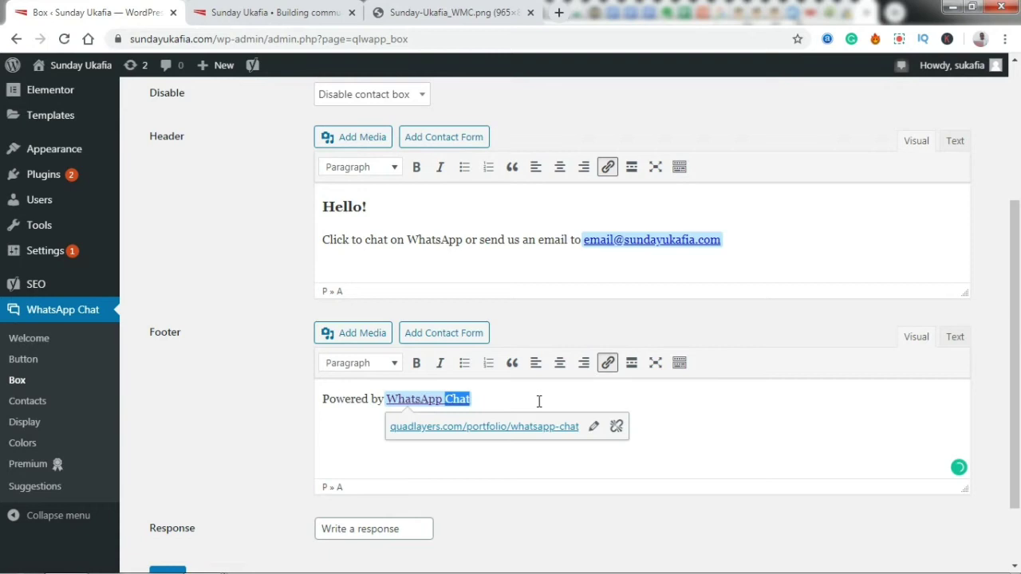
scroll(685, 453, "down", 2)
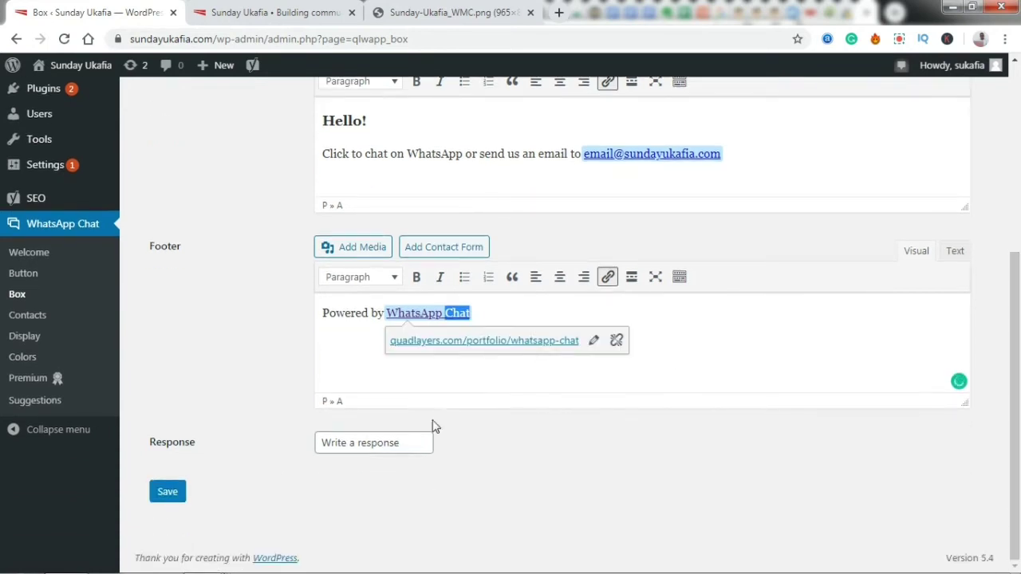
left_click(163, 501)
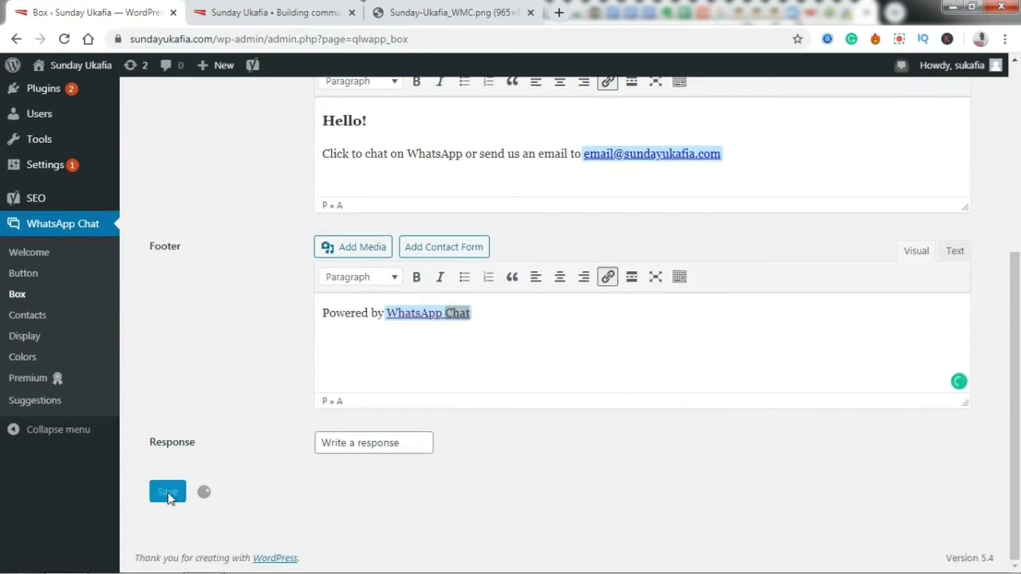
- Set the Disable option to 'Enable contact box' and save
left_click_drag(1015, 373, 1017, 272)
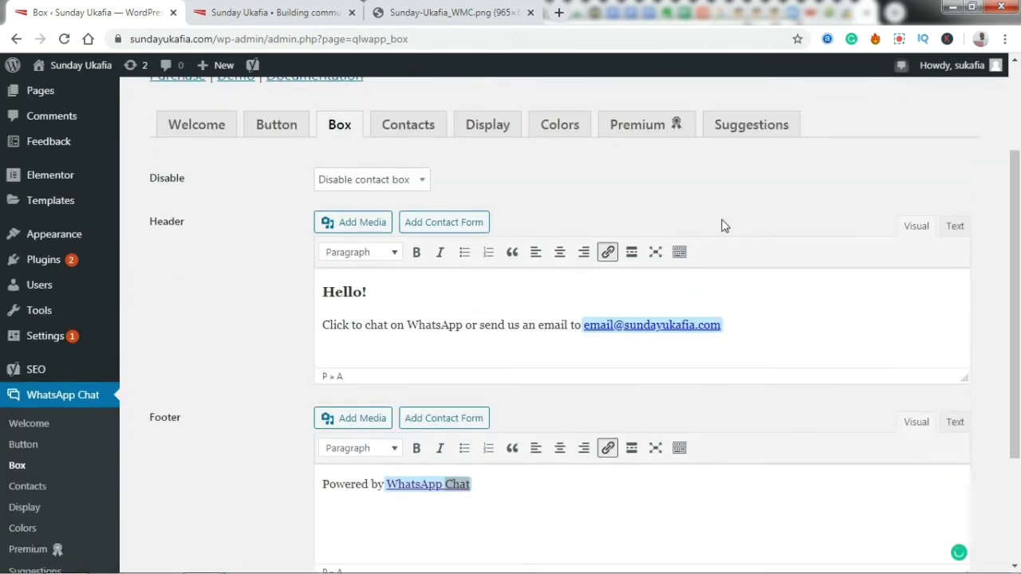
left_click(367, 181)
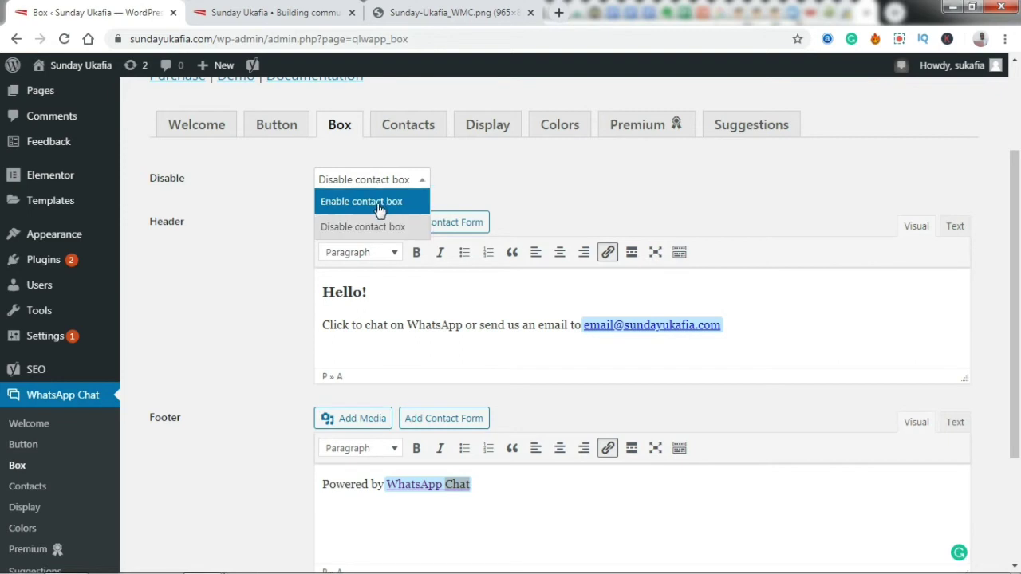
left_click(380, 204)
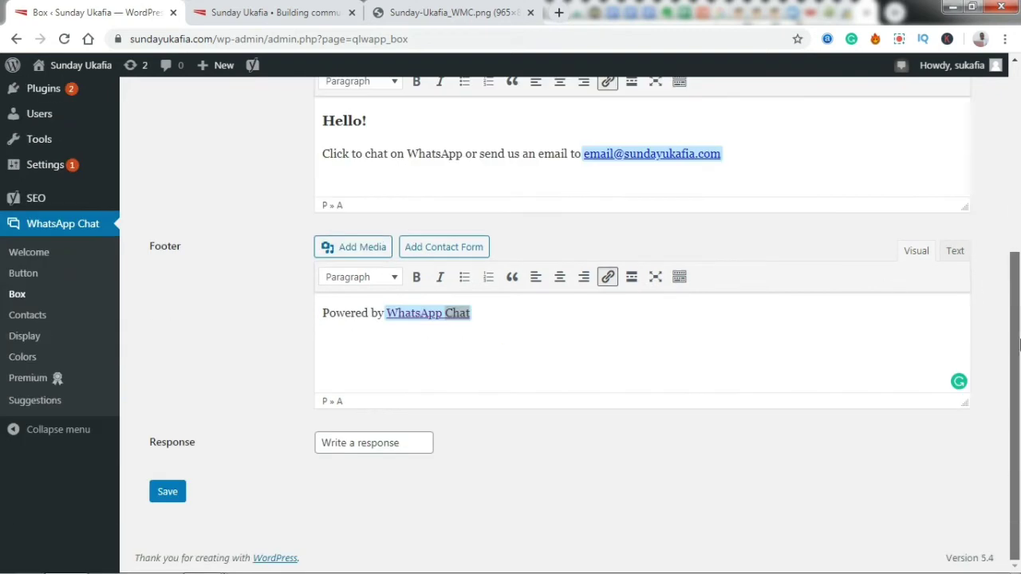
left_click_drag(1015, 263, 1016, 365)
left_click(171, 496)
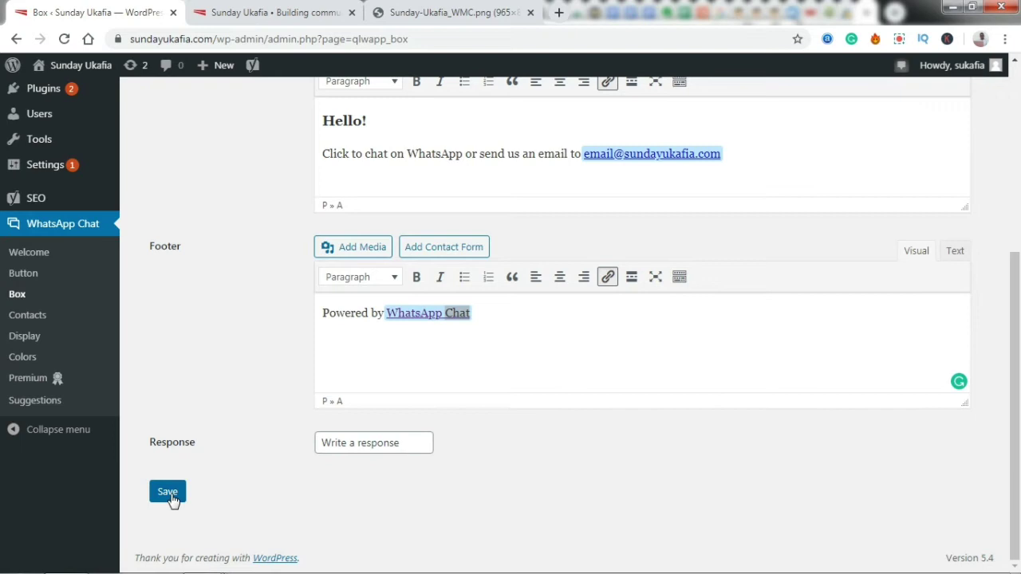
- Reload the live site and open the chat popup to see the Hello! header and email link
left_click(226, 13)
left_click(64, 38)
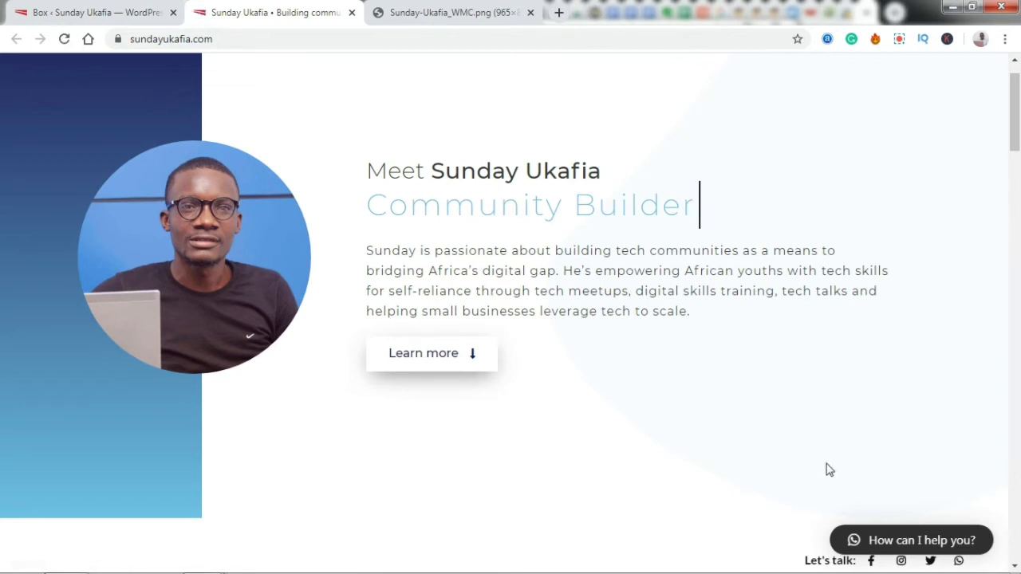
left_click(906, 542)
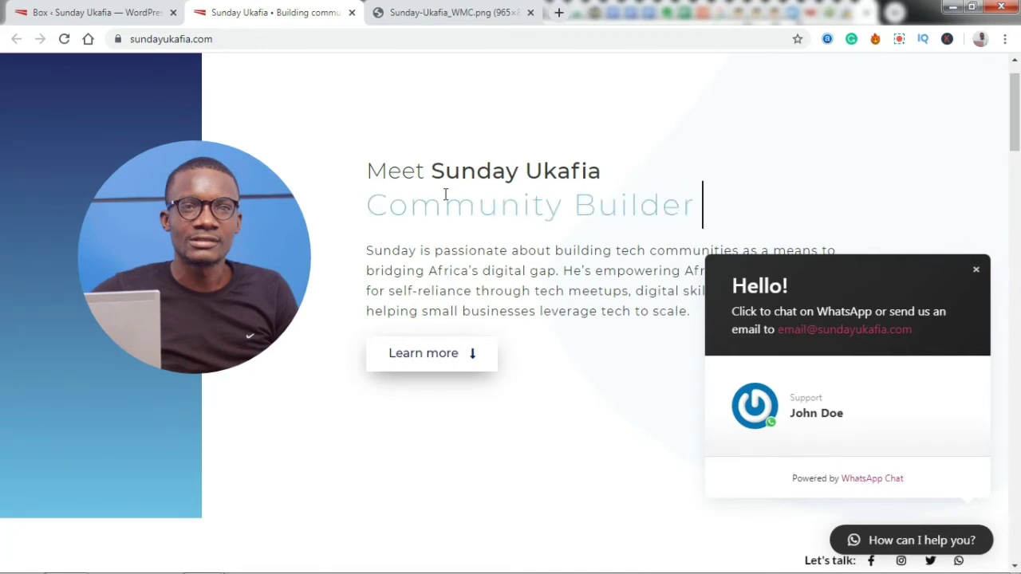
left_click(147, 10)
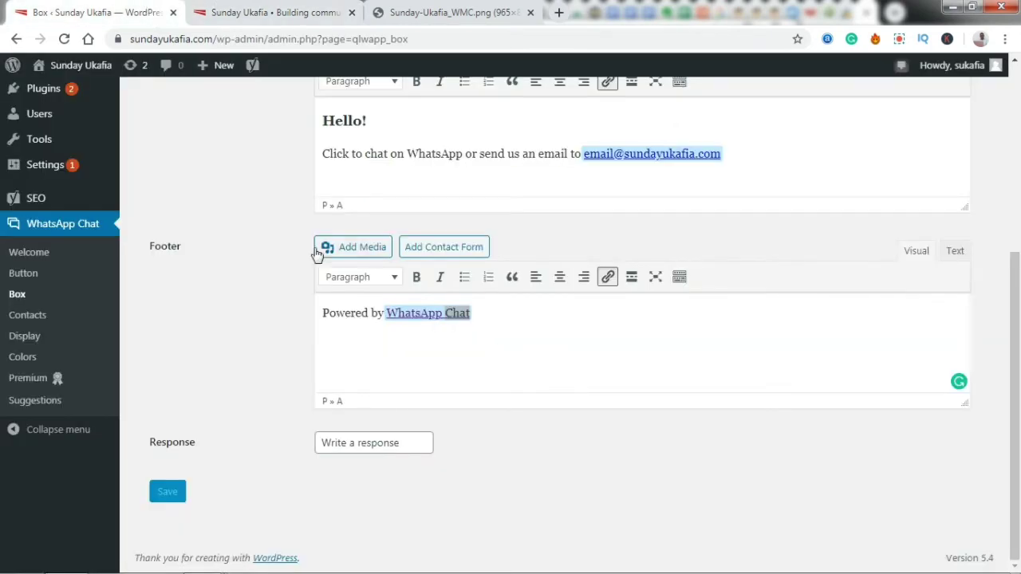
- Change the footer to 'Call me on' plus the phone number, with '(0)' after the country code, and save
triple_click(359, 319)
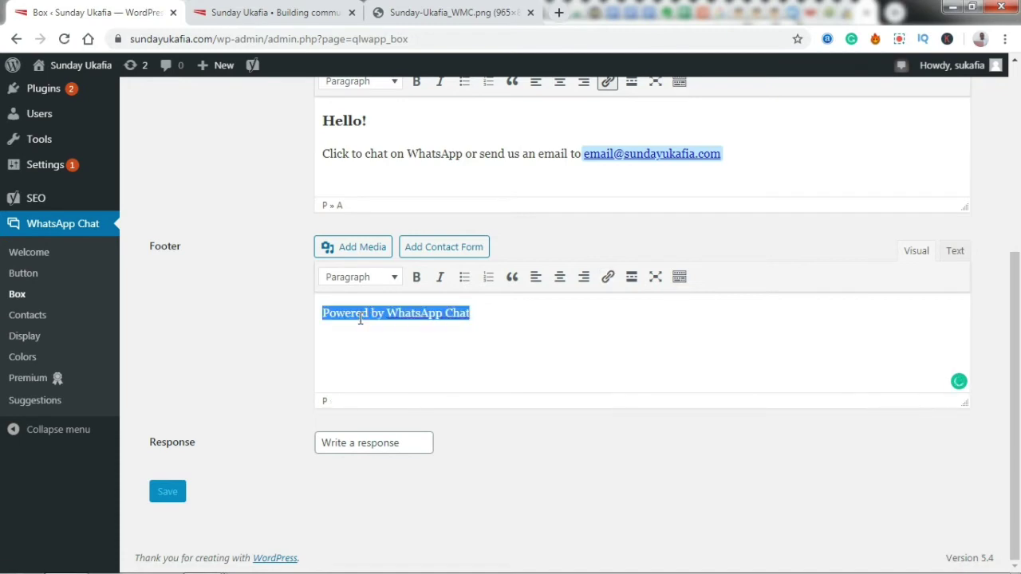
type("Call me")
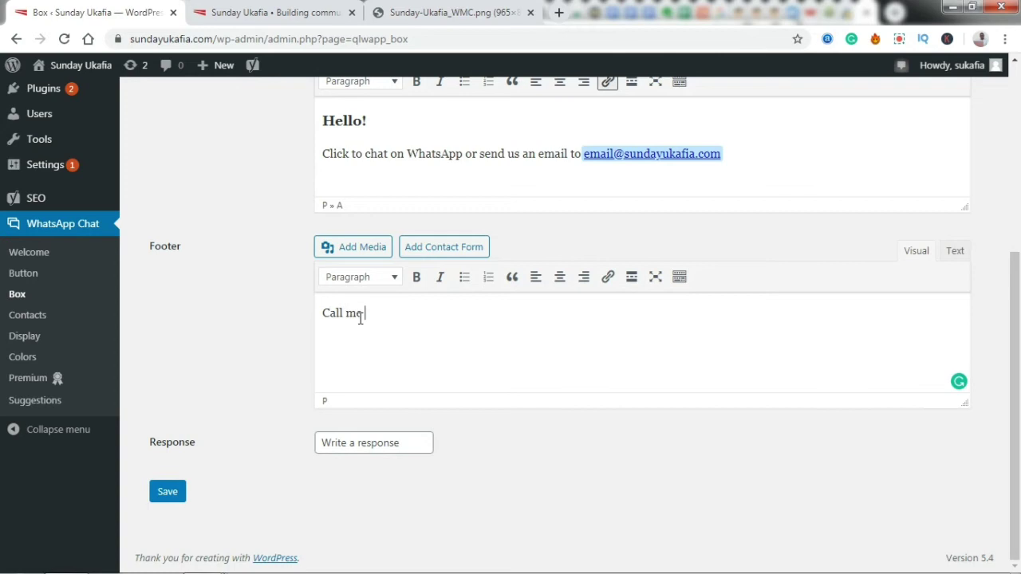
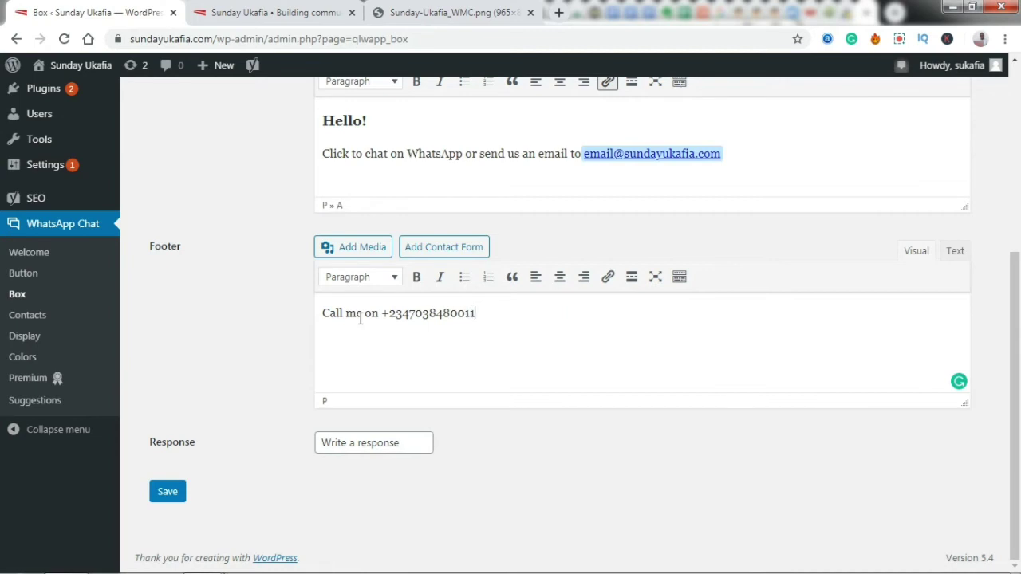
left_click(411, 313)
type("(0)")
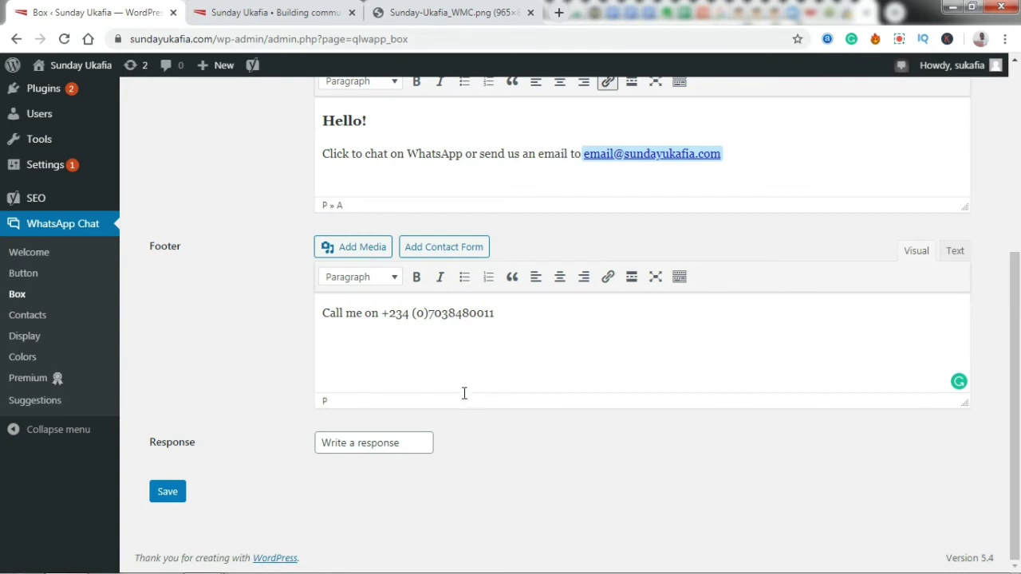
left_click_drag(1019, 389, 1018, 400)
left_click(167, 491)
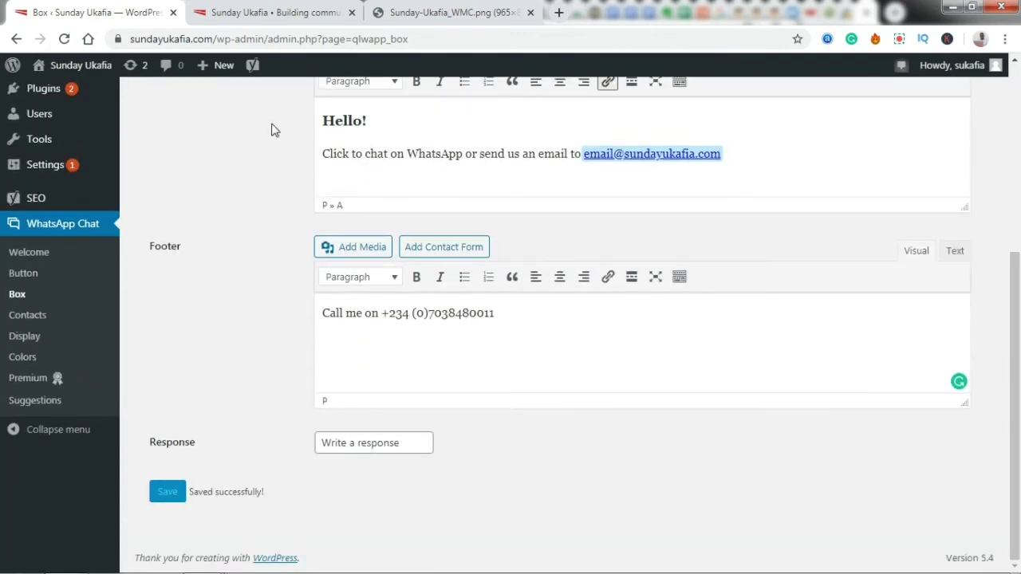
- Reload the live site and open the popup to confirm the 'Call me on' footer with the phone number
left_click(259, 12)
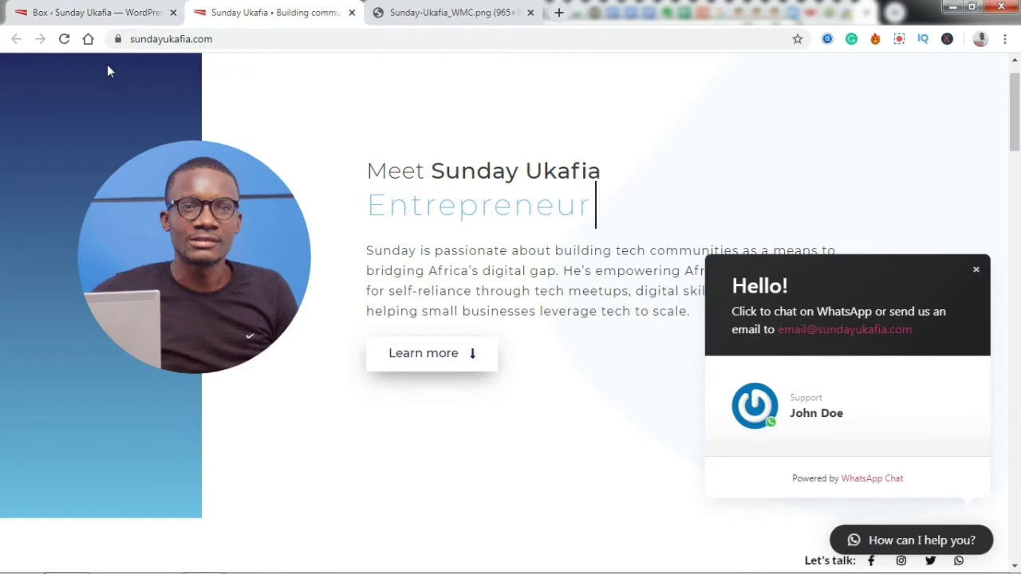
left_click(64, 38)
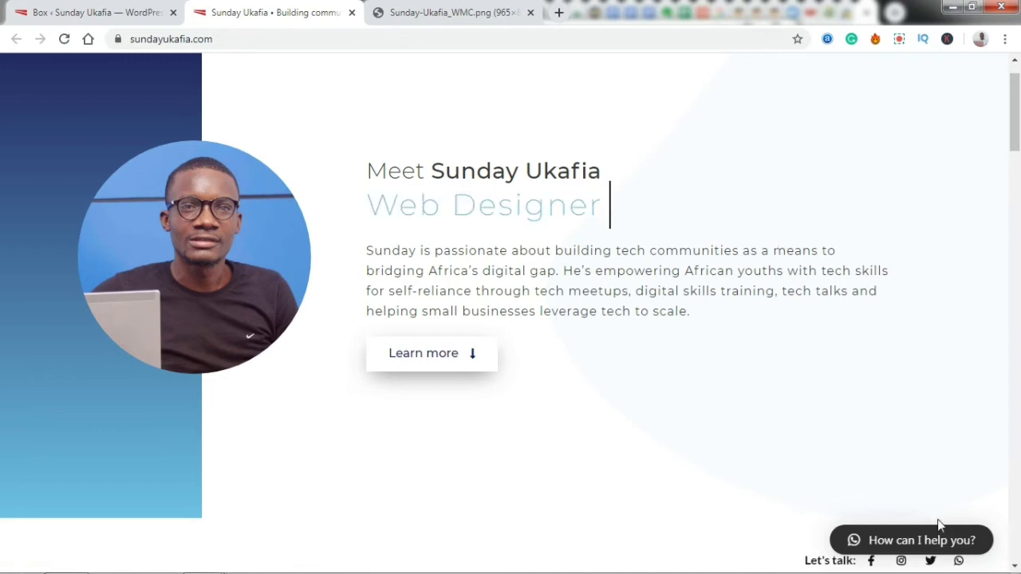
left_click(957, 541)
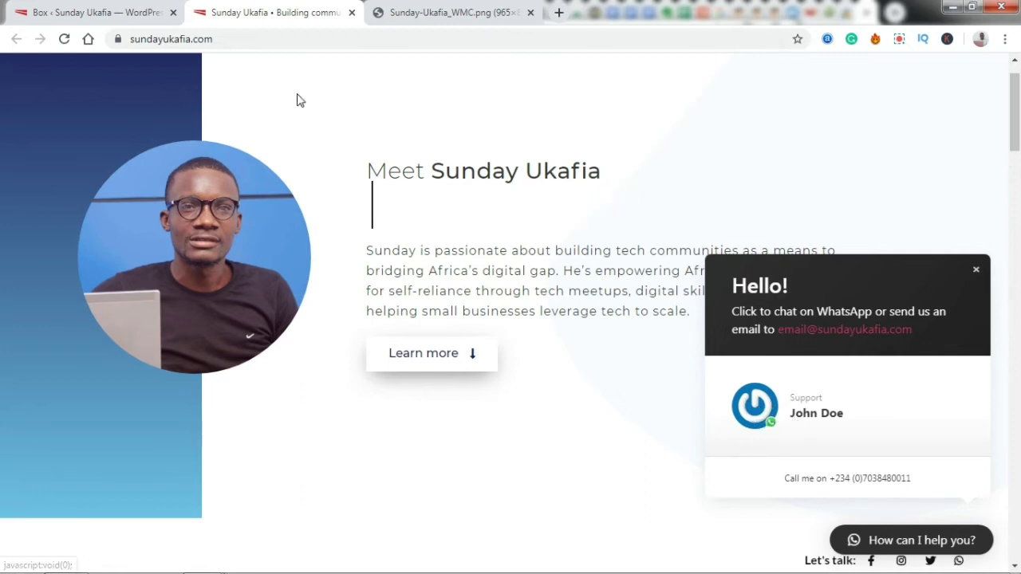
left_click(92, 6)
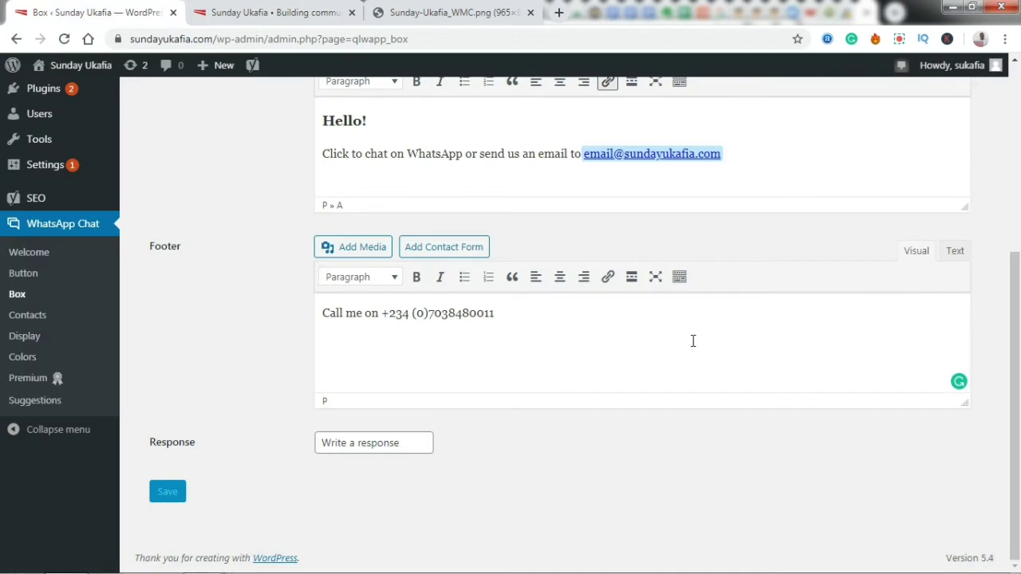
- Go to the WhatsApp Chat Contacts settings and open the existing Support contact for editing
left_click_drag(1017, 425, 1016, 310)
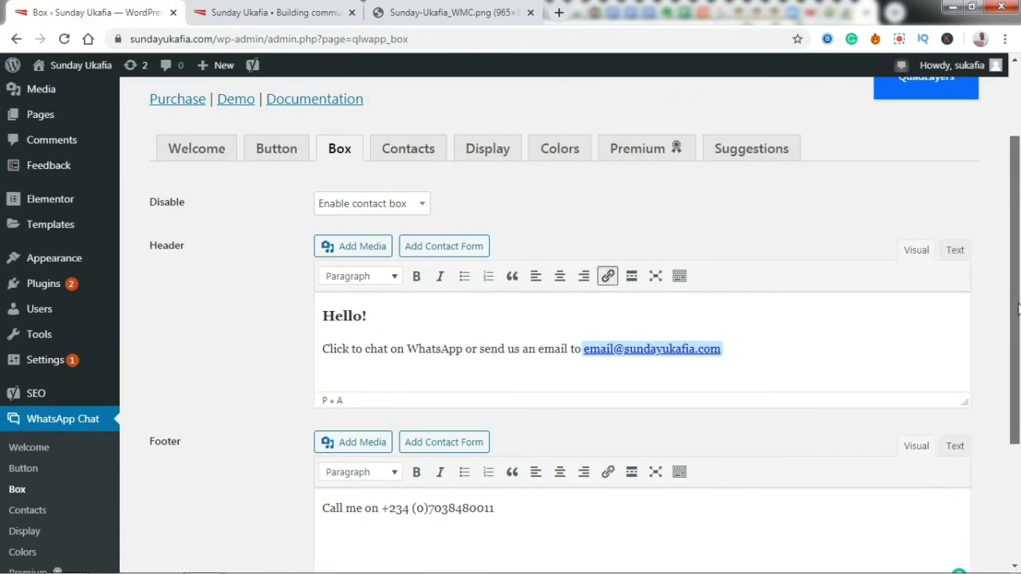
left_click(407, 150)
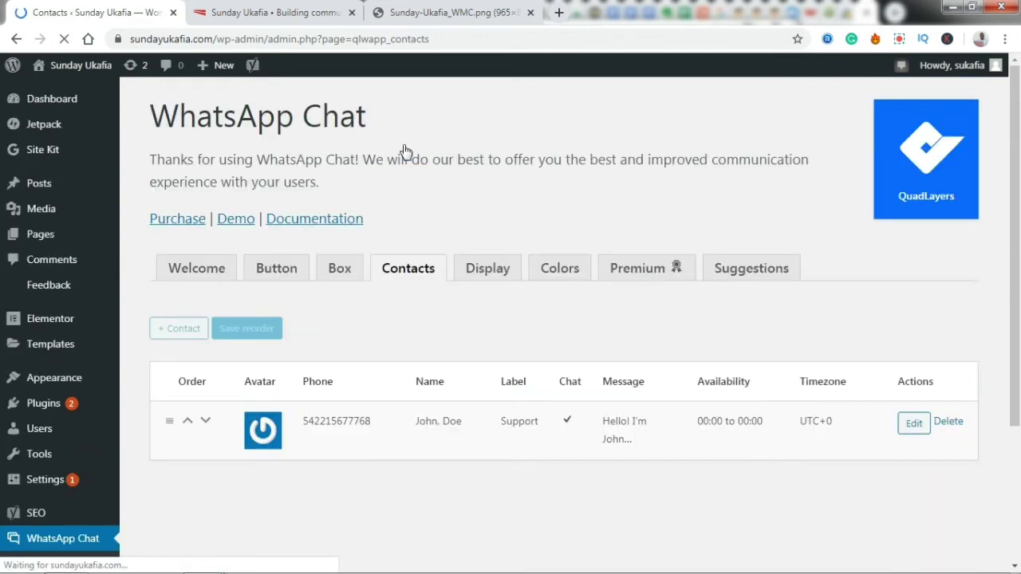
scroll(793, 314, "down", 1)
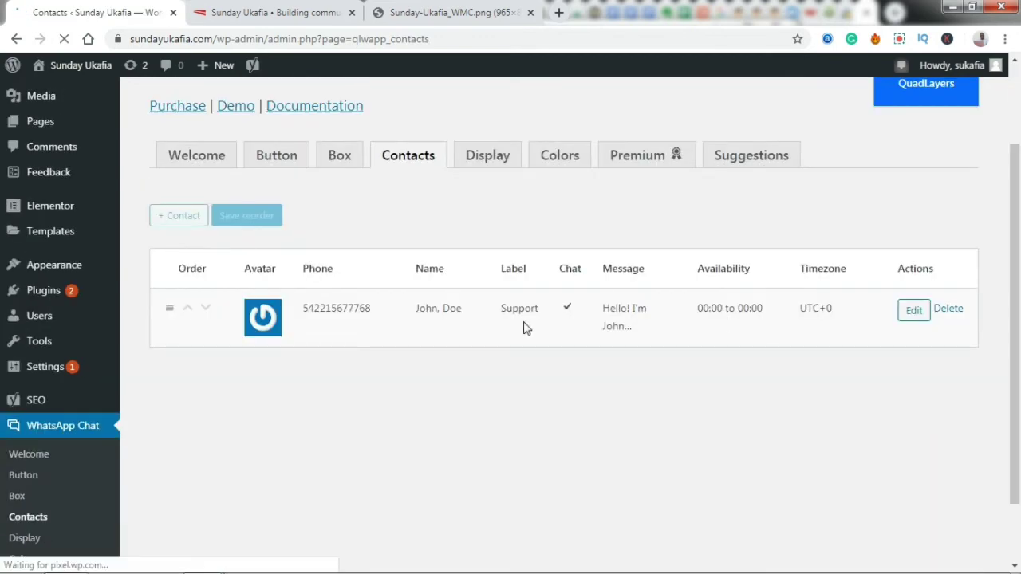
left_click(276, 13)
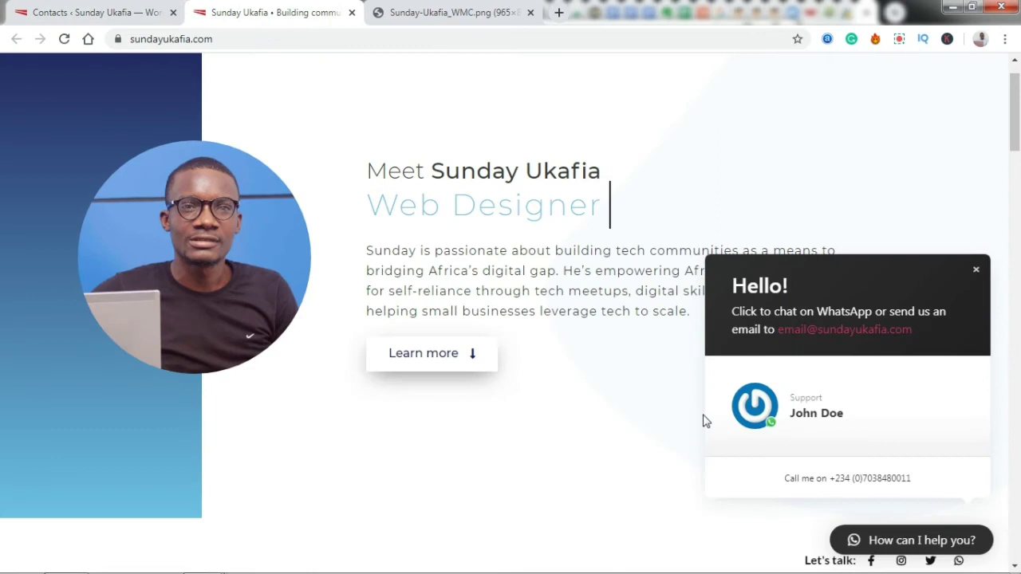
left_click(96, 12)
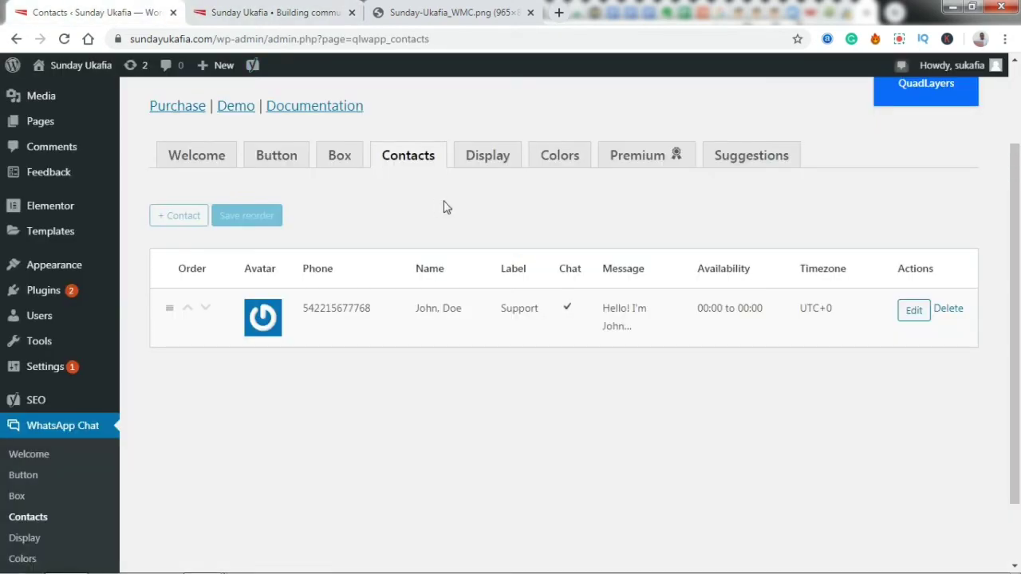
left_click(911, 317)
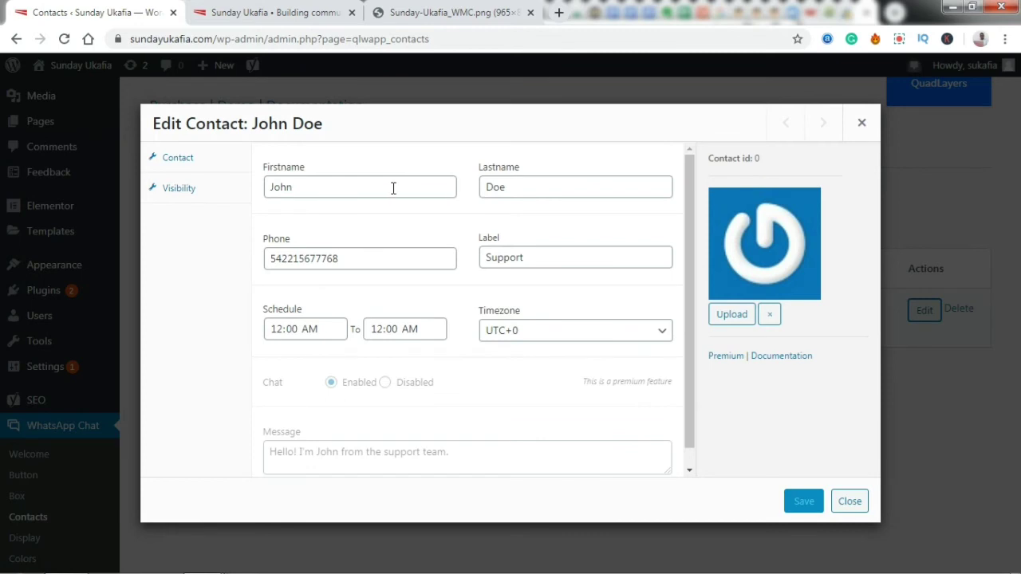
- Replace the Support contact's first name, last name and phone number with the owner's details, keeping label 'Support'
double_click(393, 188)
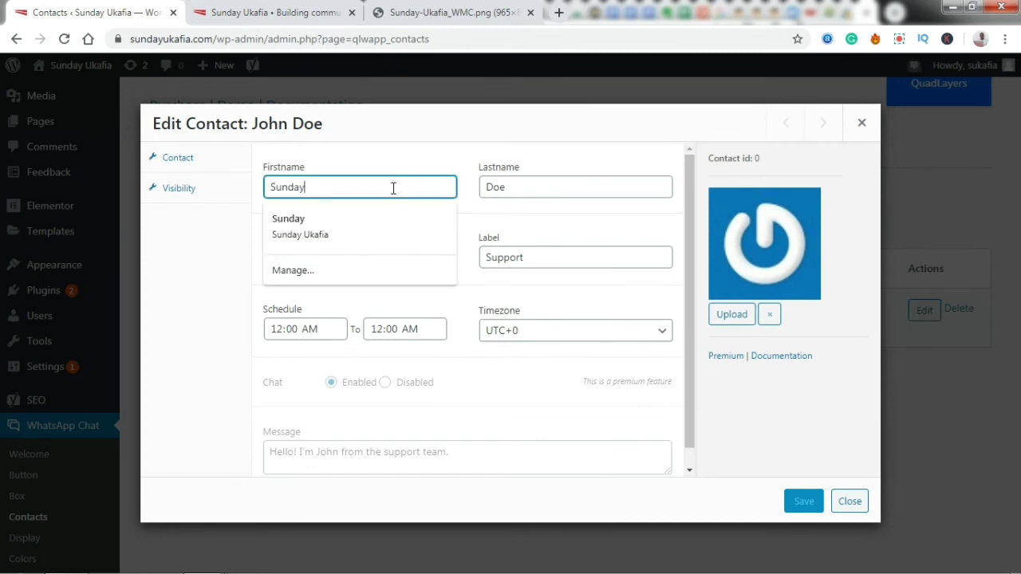
double_click(537, 190)
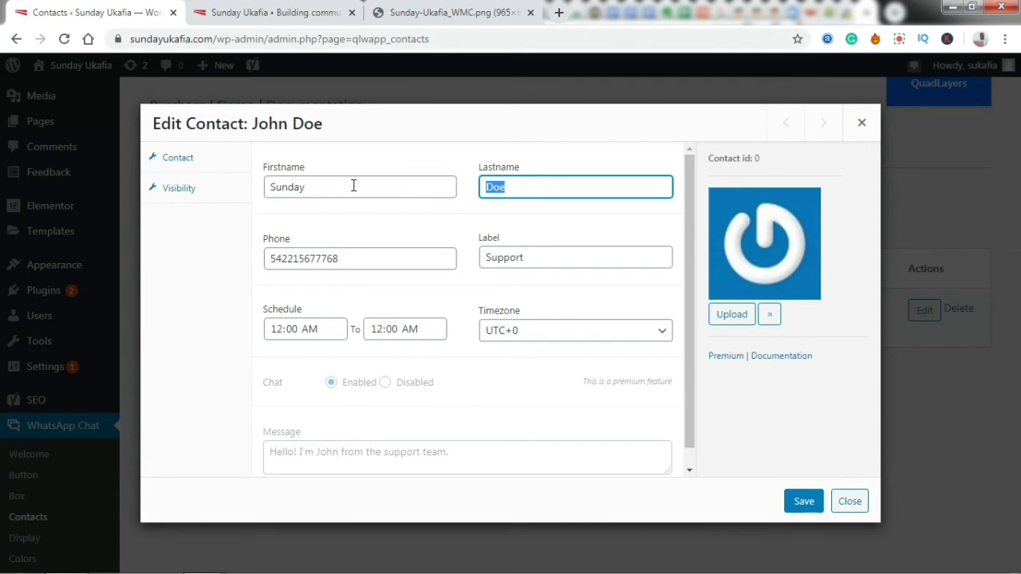
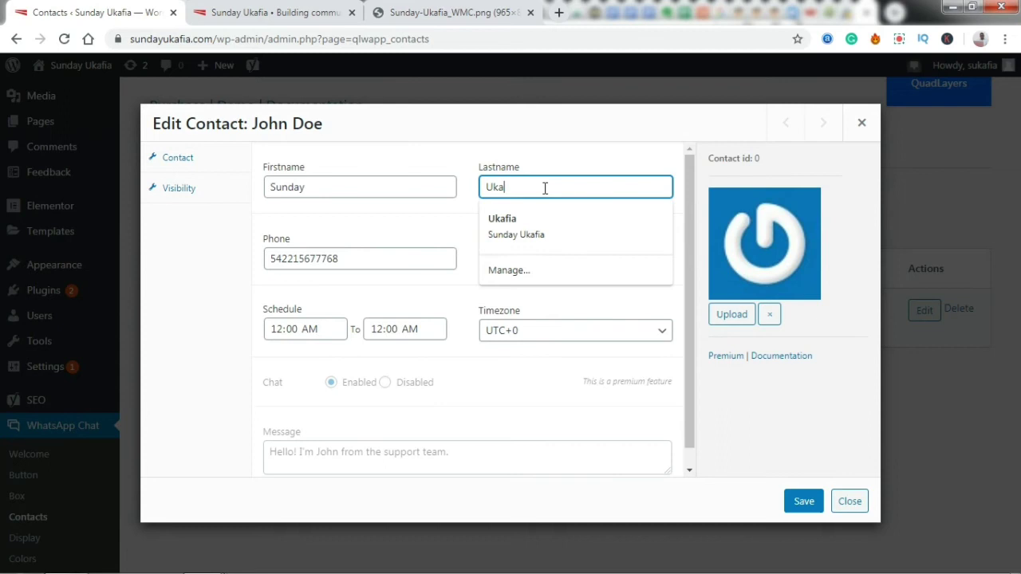
double_click(390, 261)
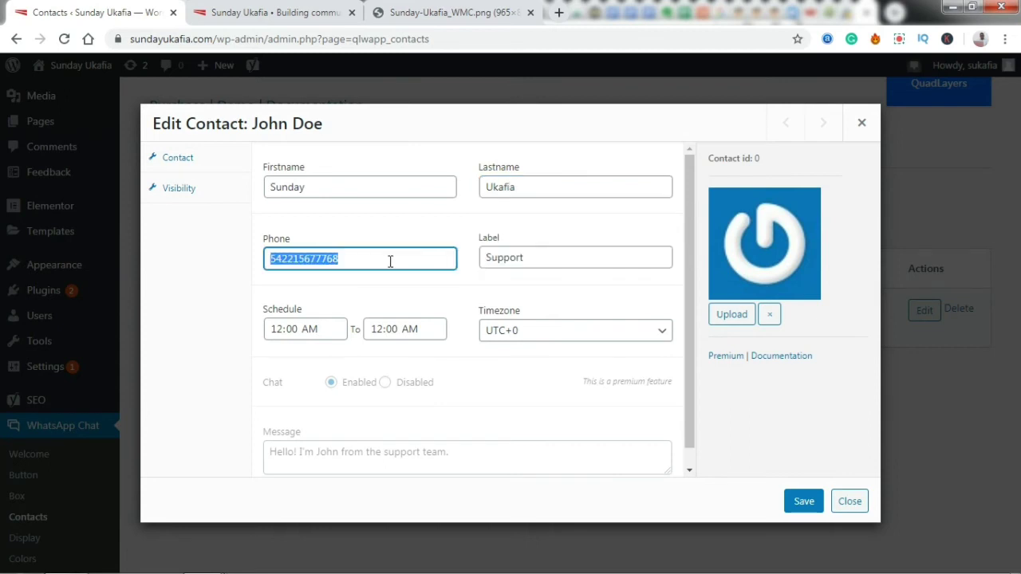
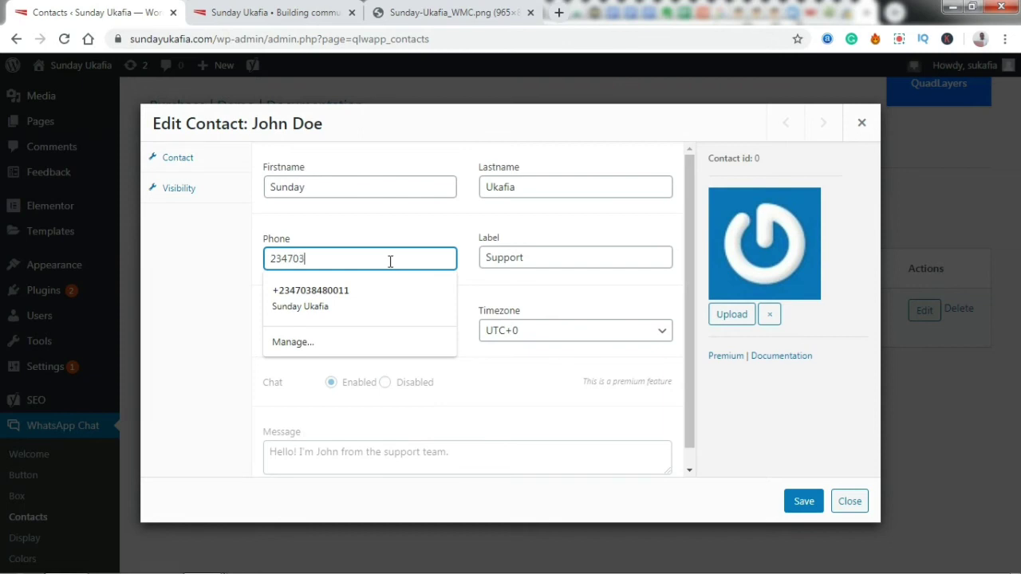
left_click(360, 223)
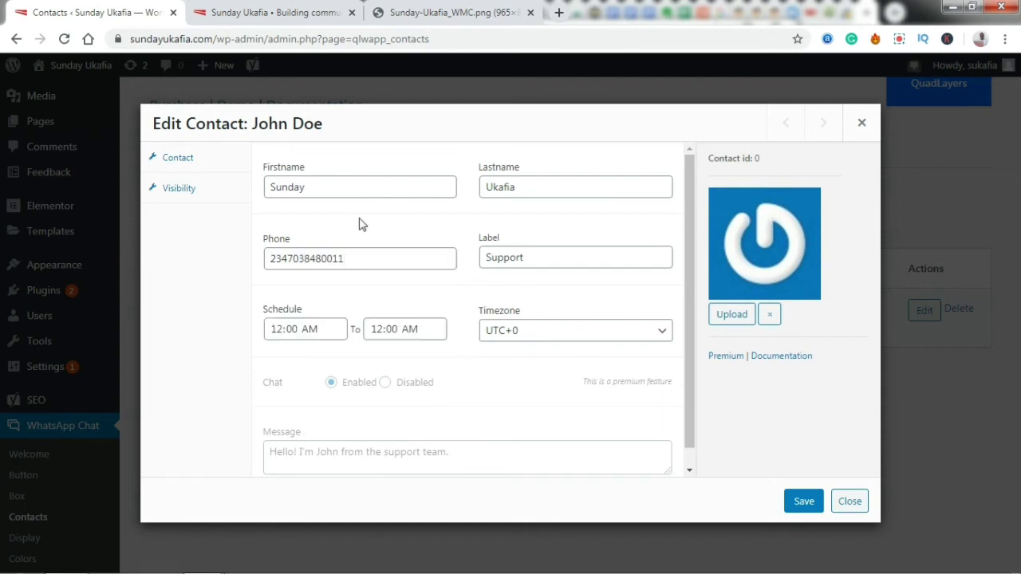
double_click(540, 260)
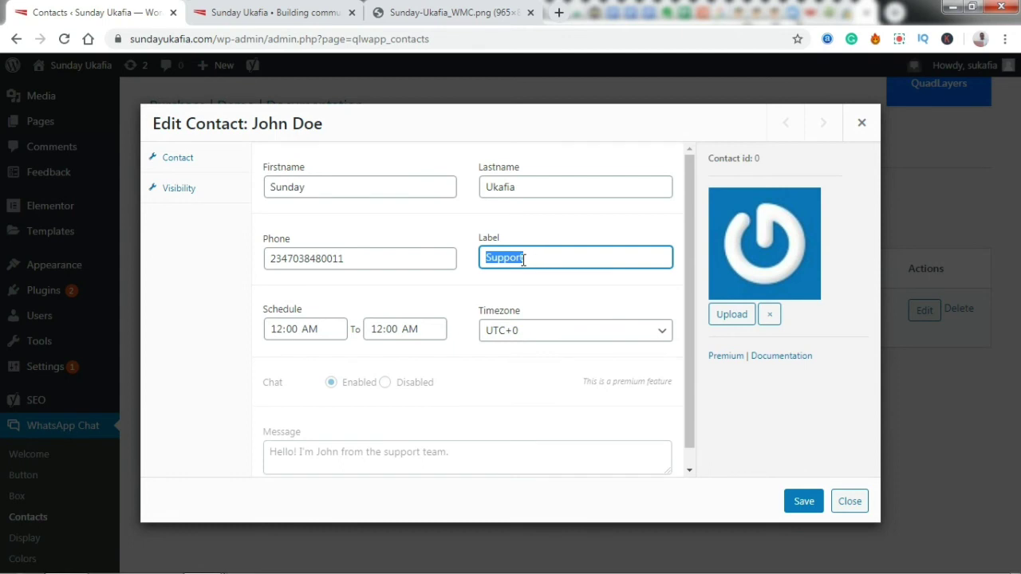
left_click(537, 258)
- Pick the second portrait from the Media Library as the contact's avatar and save the contact
left_click(724, 323)
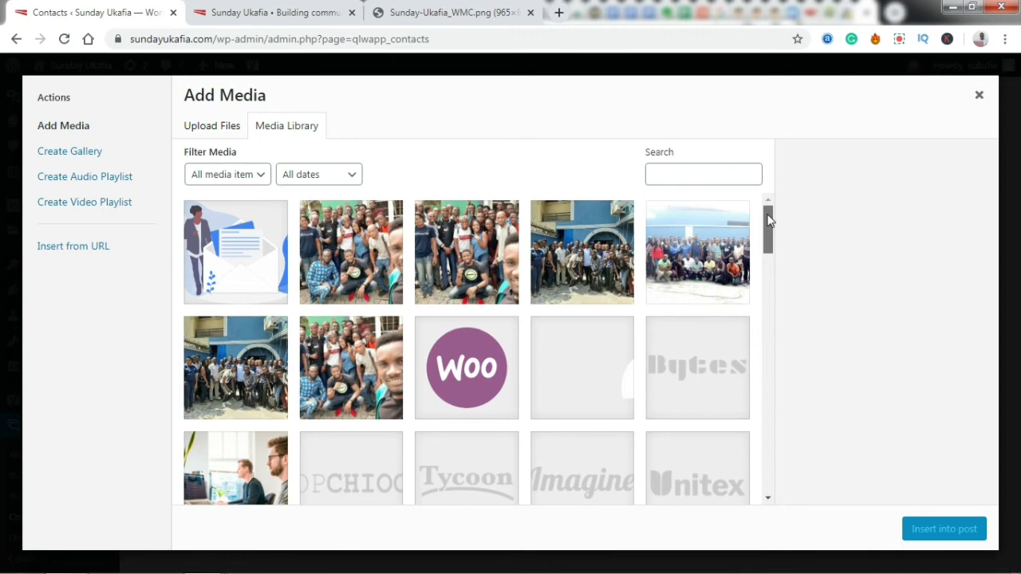
left_click_drag(768, 221, 569, 425)
left_click(321, 380)
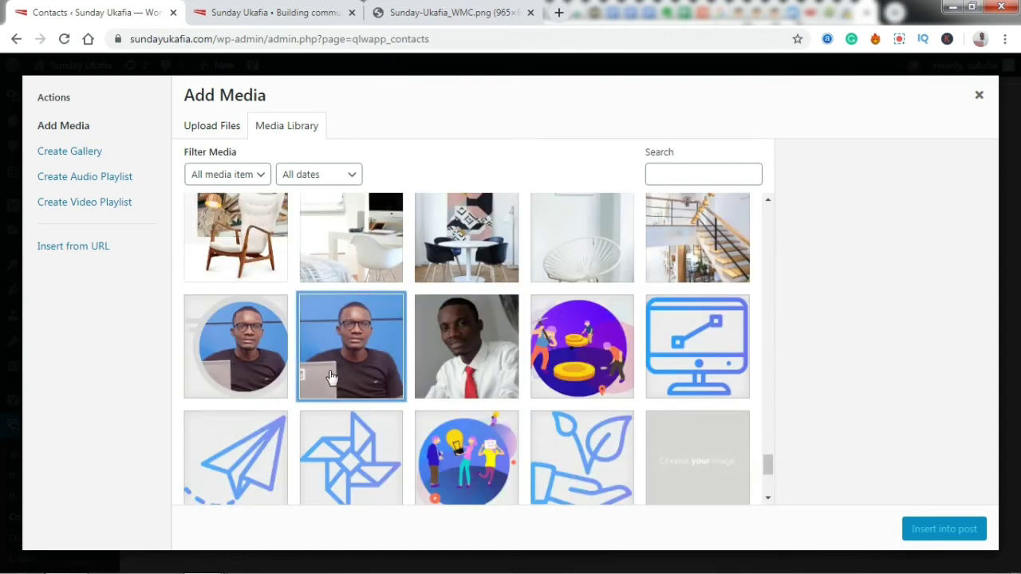
left_click(934, 533)
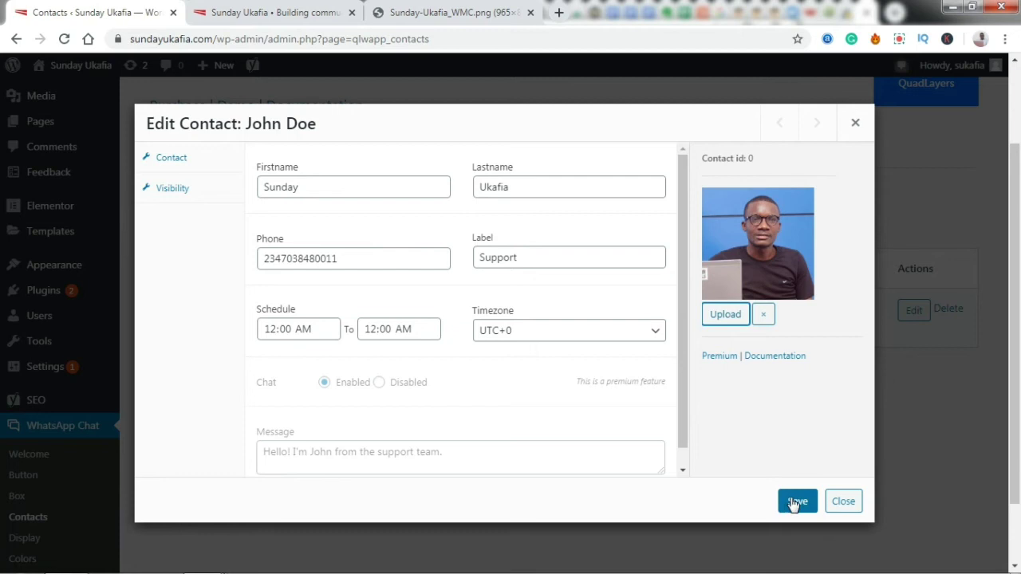
left_click(795, 507)
- Close the contact editor and reload the live site to pick up the changes
left_click(849, 508)
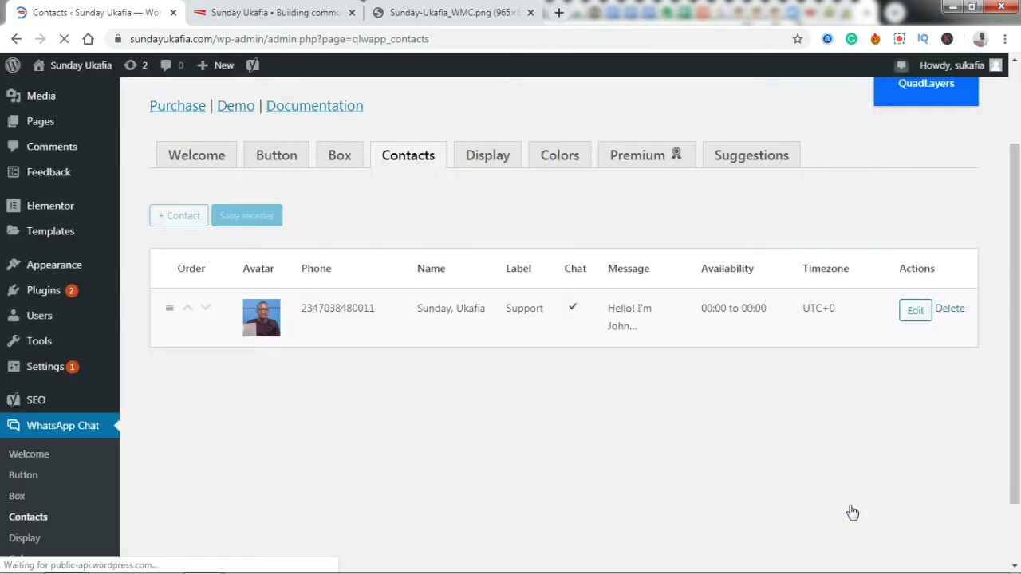
scroll(1017, 276, "down", 1)
scroll(1017, 291, "up", 3)
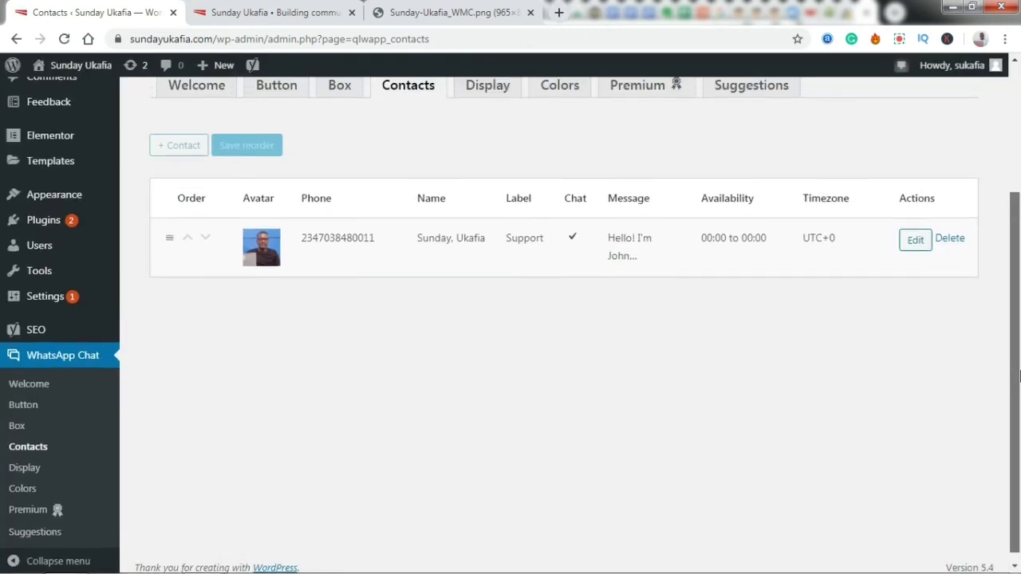
scroll(1017, 296, "up", 1)
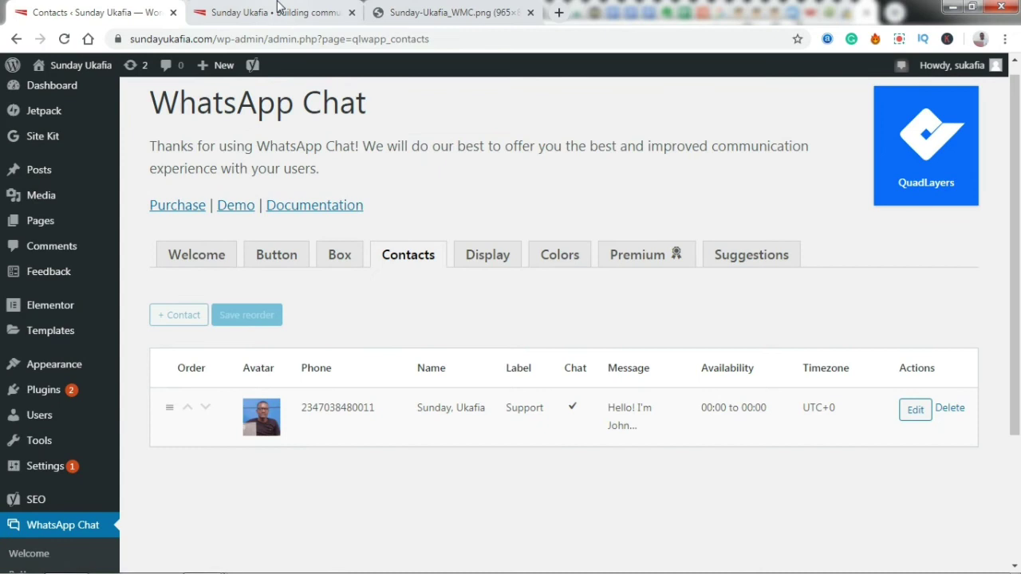
left_click(278, 10)
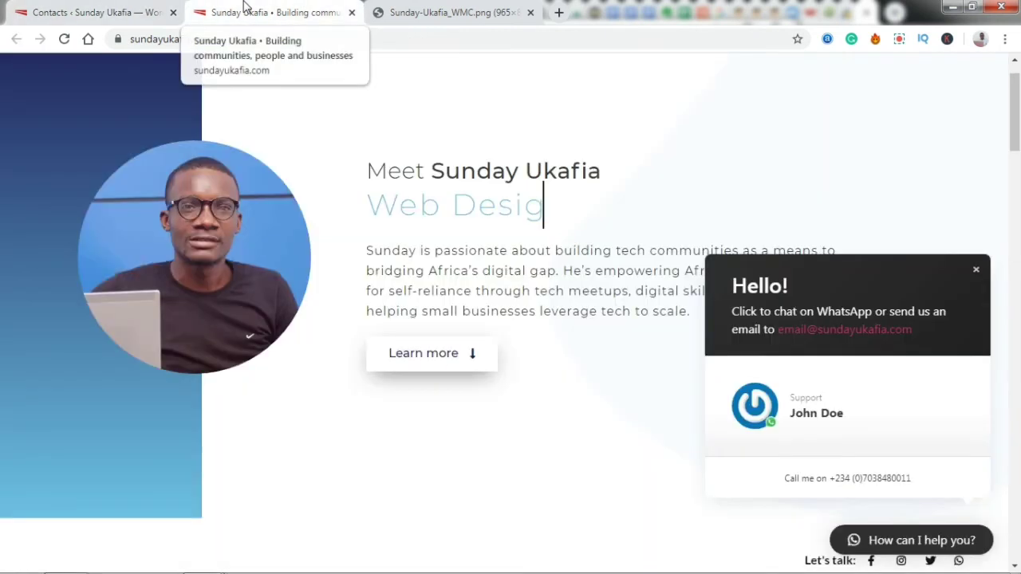
left_click(64, 40)
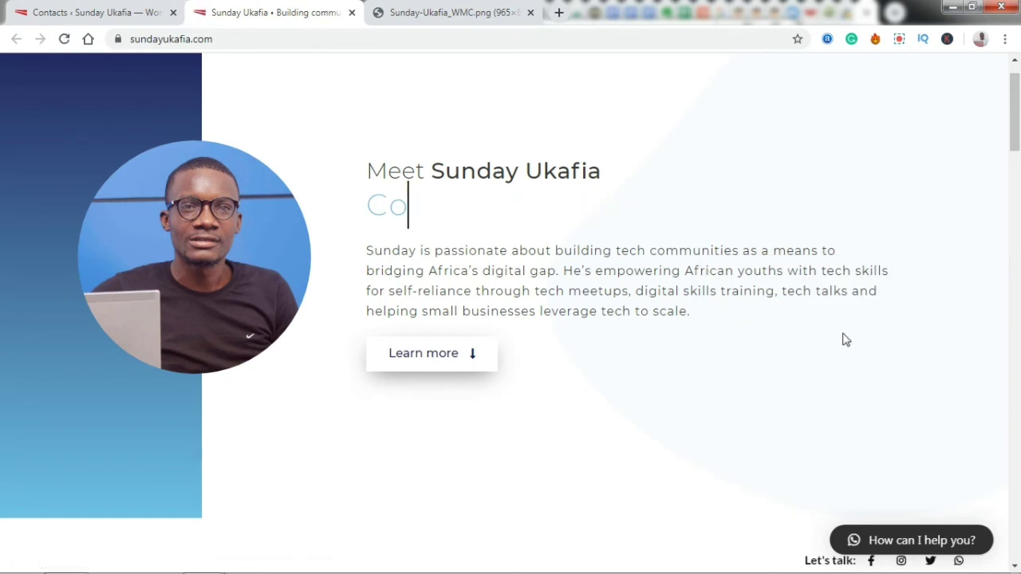
- Open the WhatsApp chat popup to check the updated Support contact and photo, then close it
left_click_drag(1013, 90, 1013, 100)
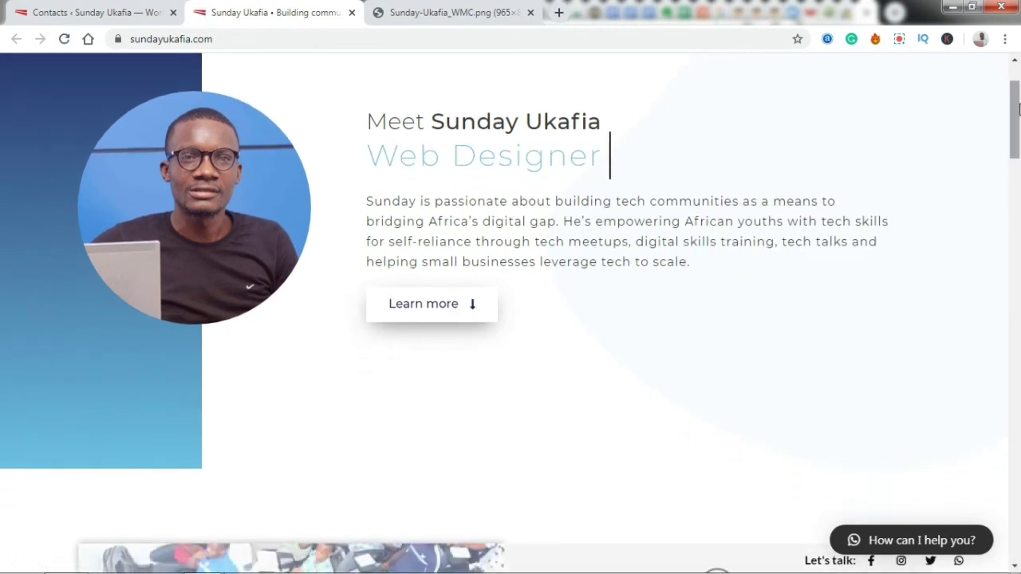
left_click(941, 542)
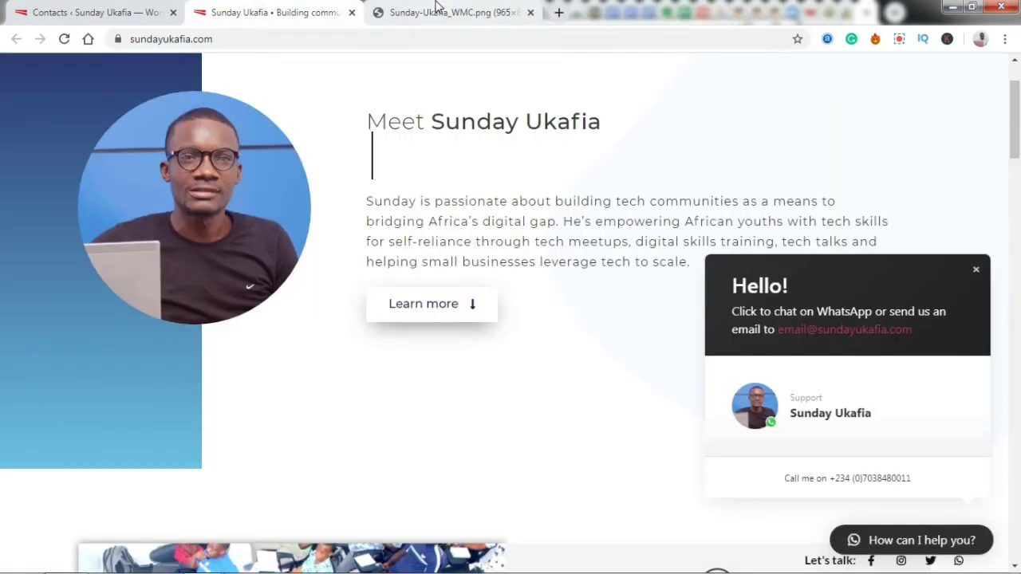
left_click(890, 546)
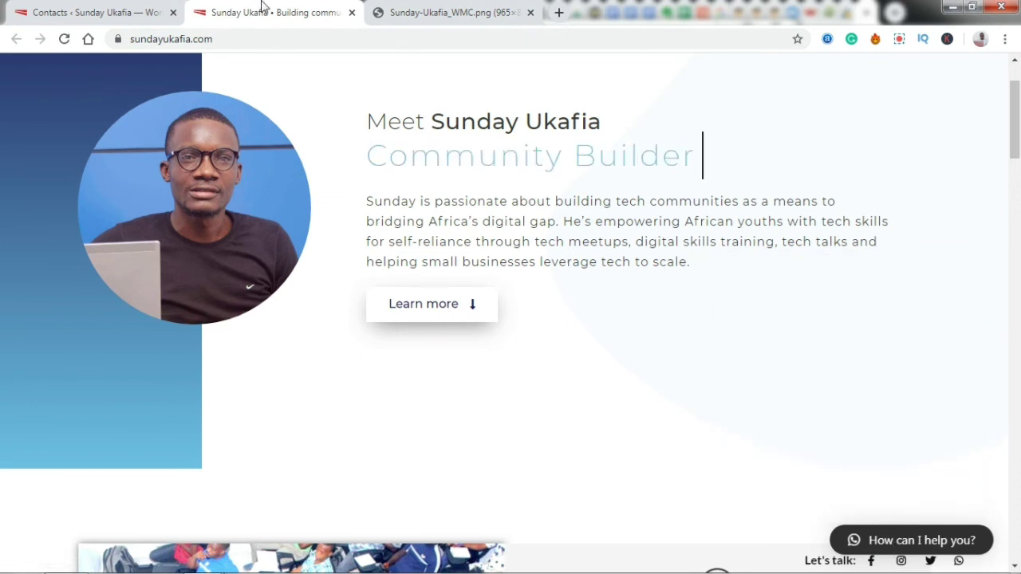
left_click(278, 39)
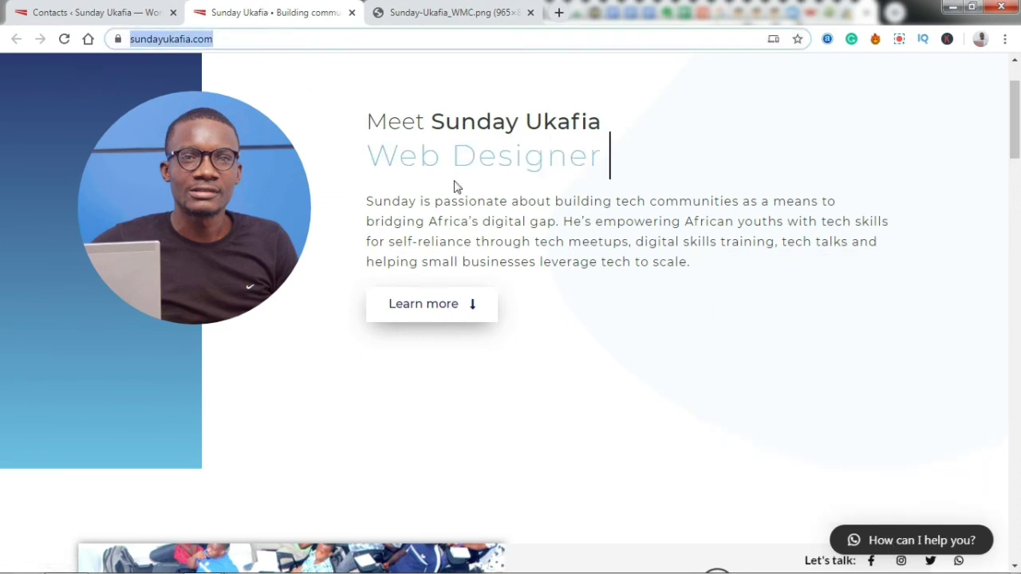
left_click(865, 542)
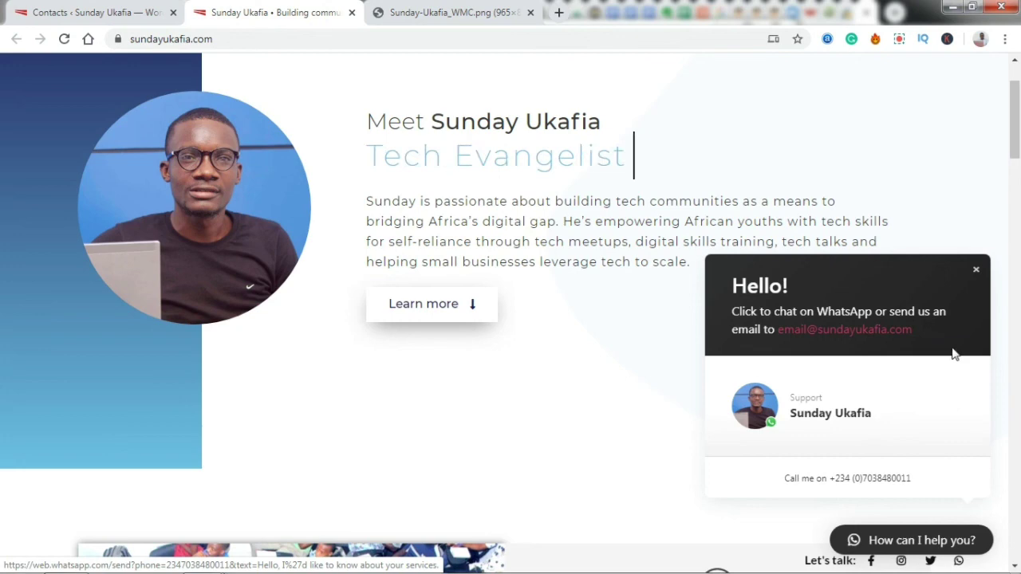
left_click(976, 272)
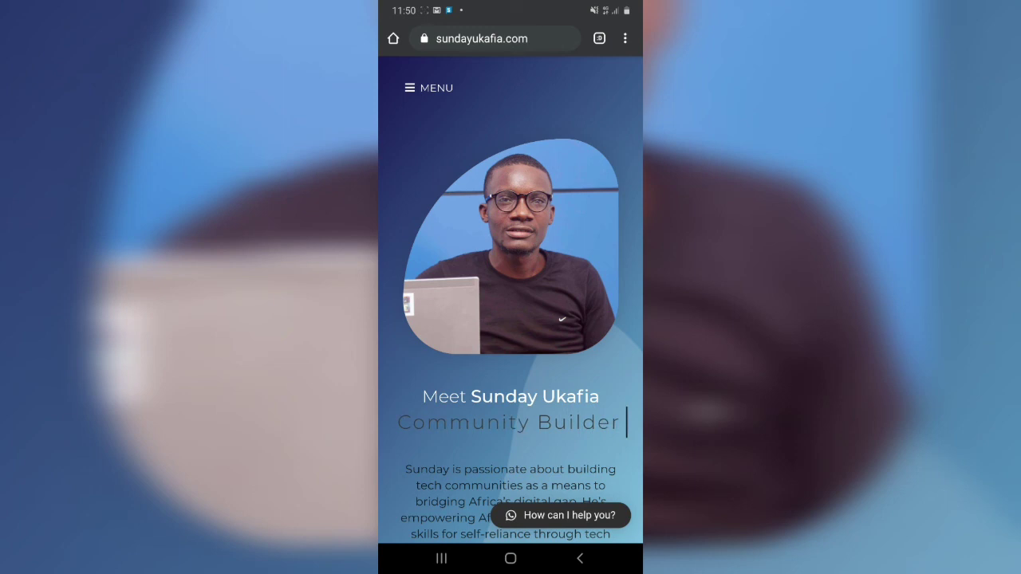
- On the phone, start a WhatsApp chat with the Support contact and focus the prefilled message box
scroll(511, 319, "down", 2)
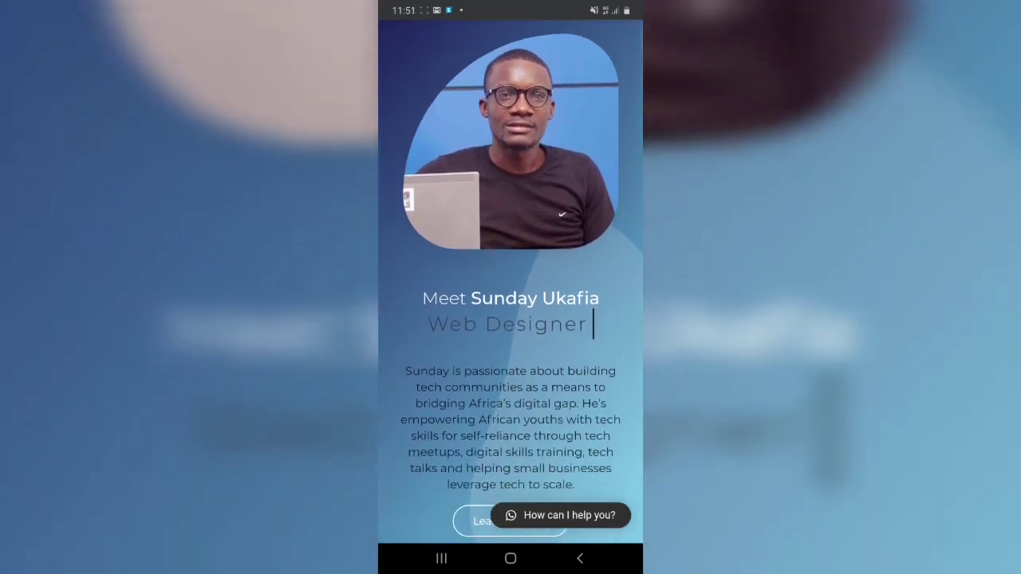
scroll(511, 319, "up", 2)
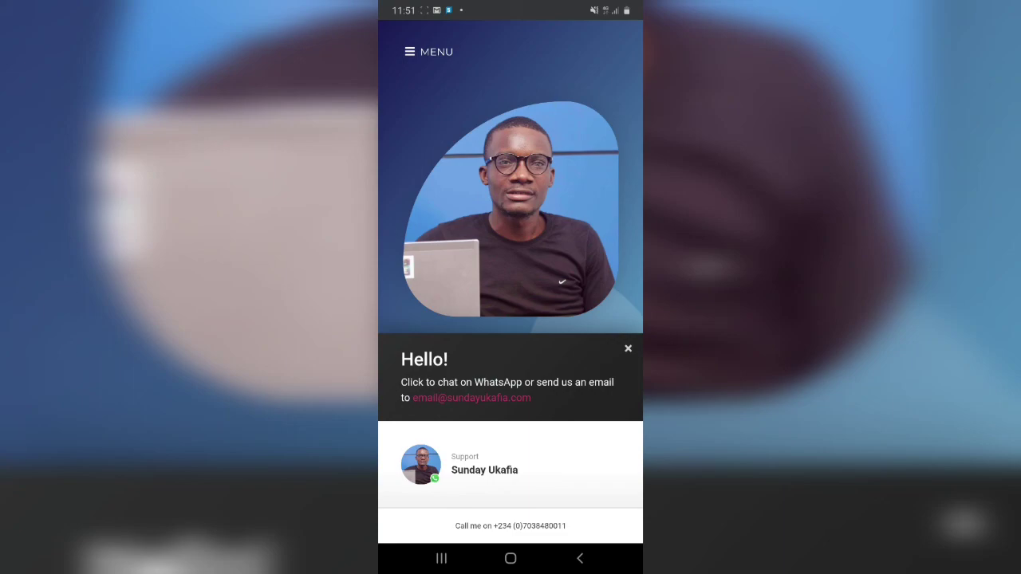
left_click(484, 464)
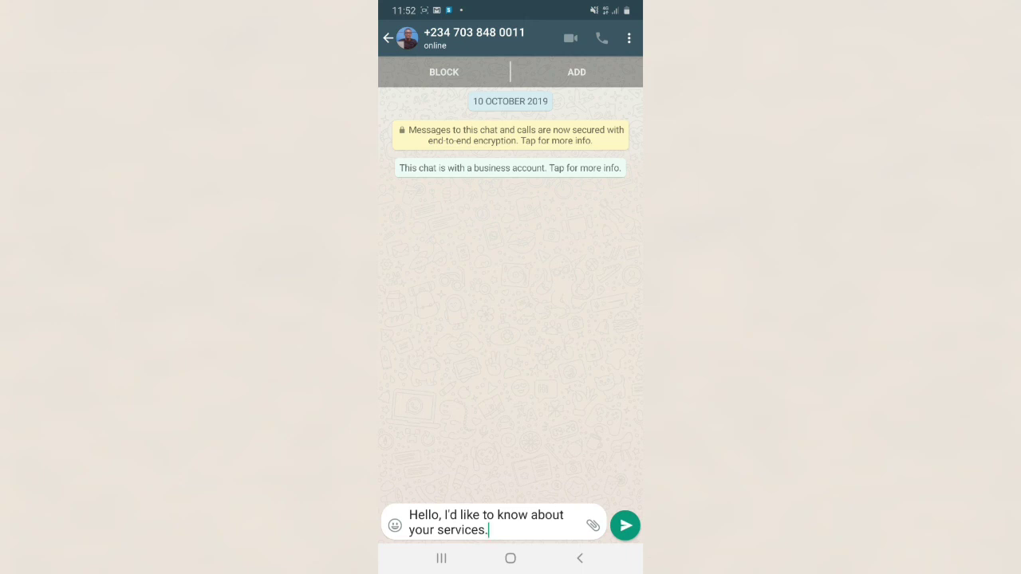
left_click(488, 530)
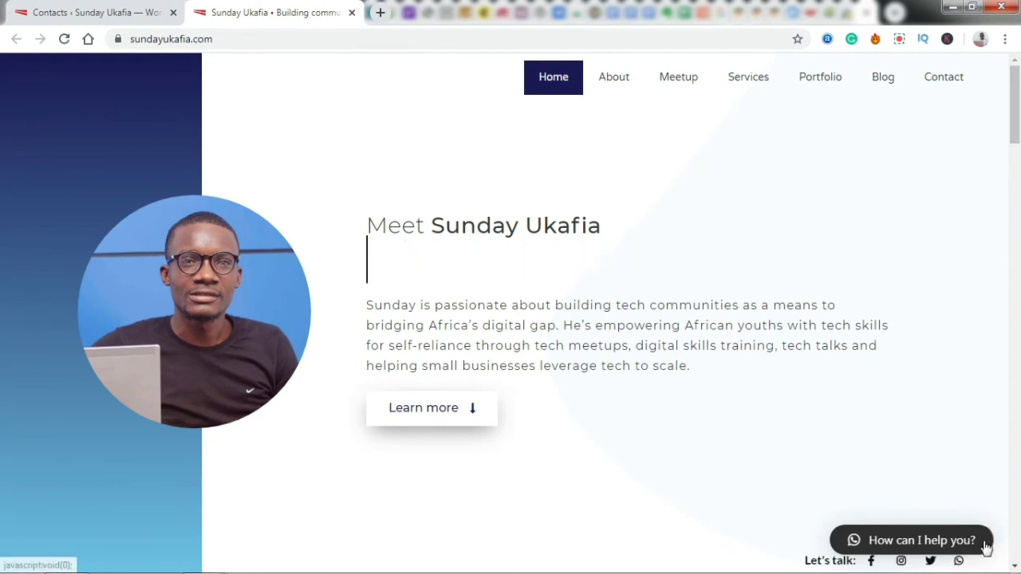
- Open the desktop site's 'How can I help you?' popup showing the Support contact with its photo
left_click(941, 540)
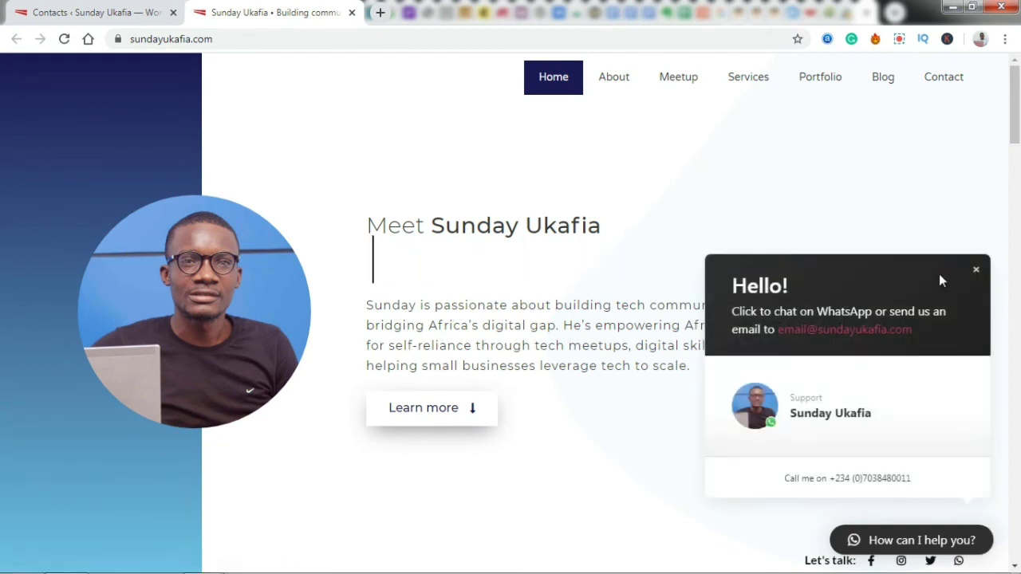